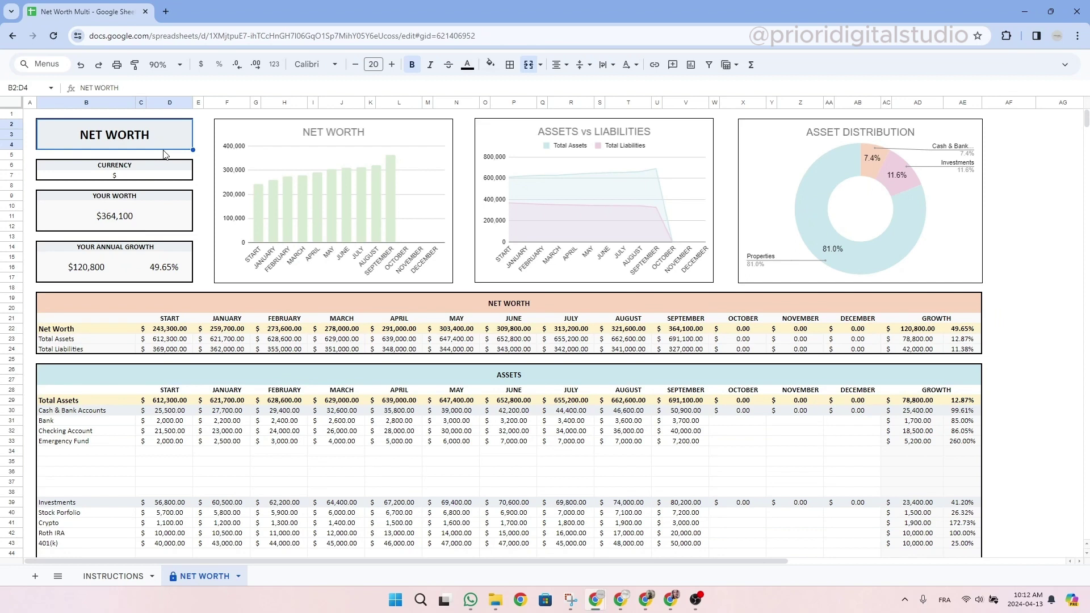
Inspect the YOUR WORTH total's formula and dismiss the protected-range warning
click(156, 218)
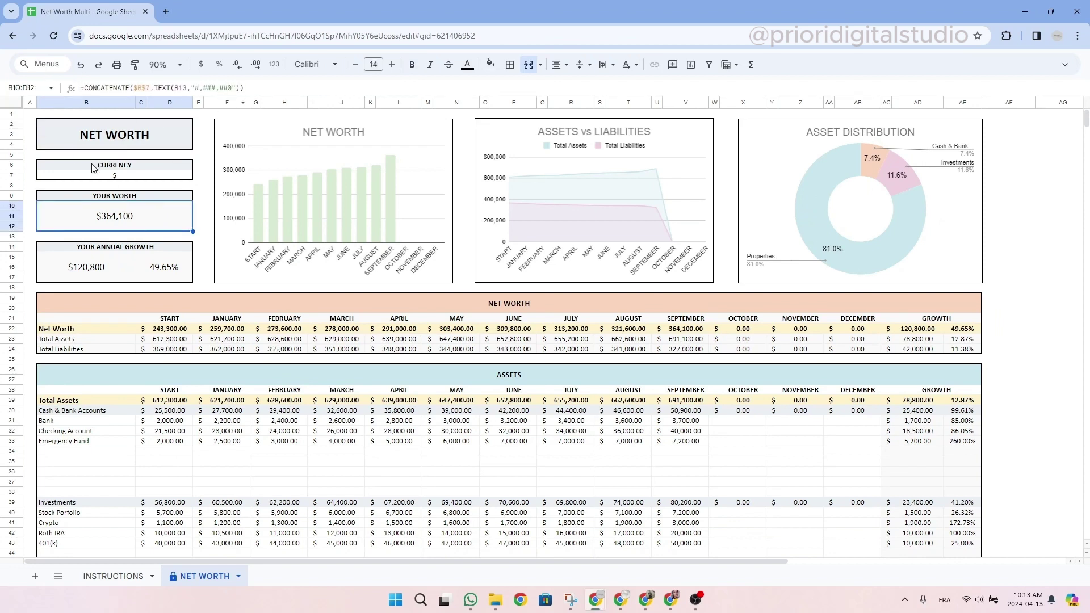
double_click(170, 223)
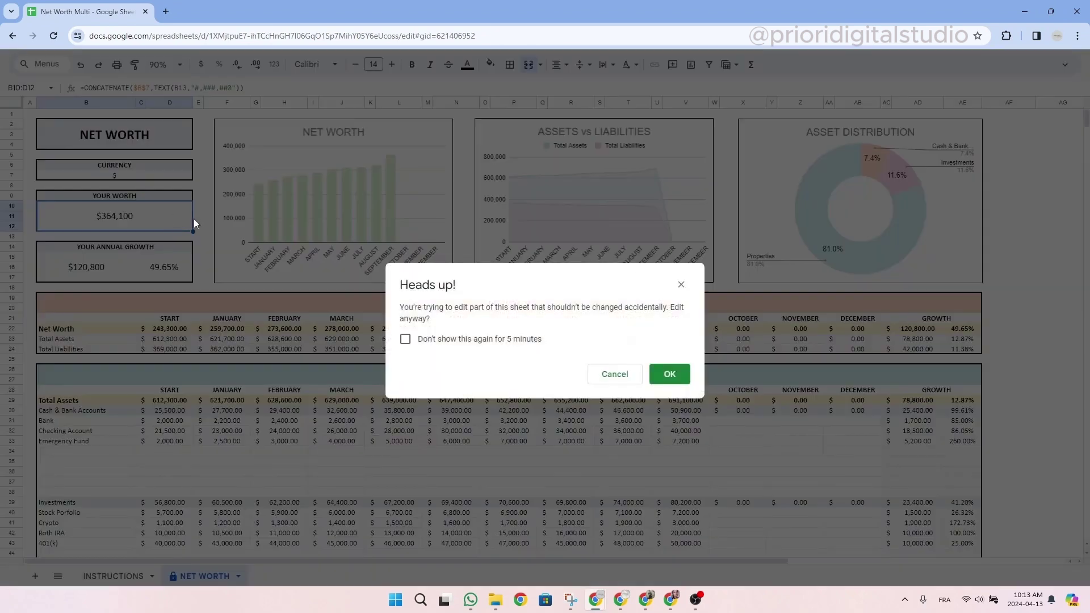
click(682, 284)
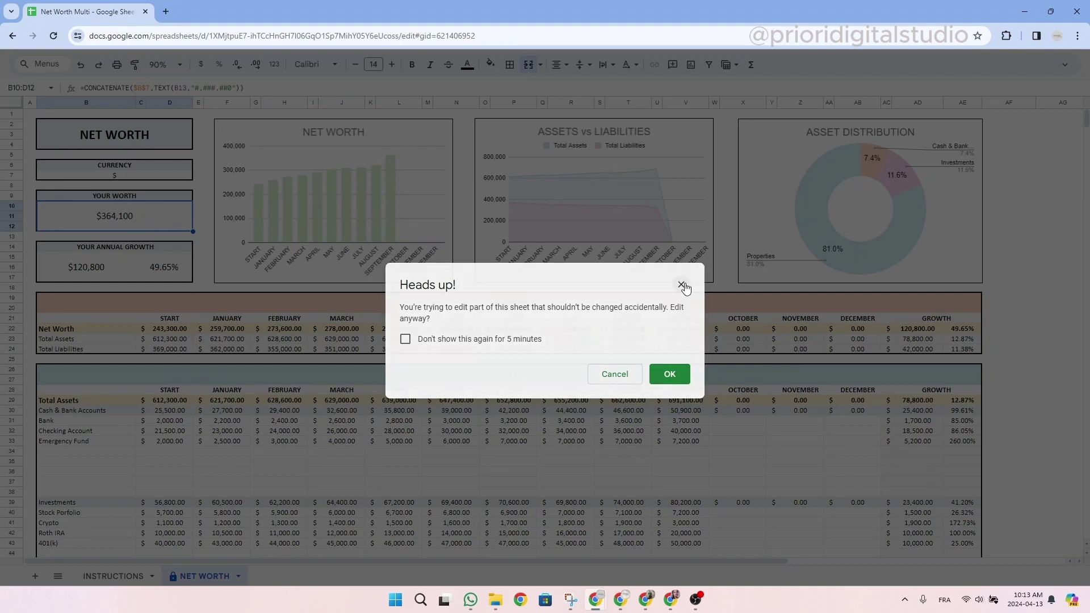
Inspect the Cash & Bank block and Emergency Fund's starting value without changing anything
click(171, 128)
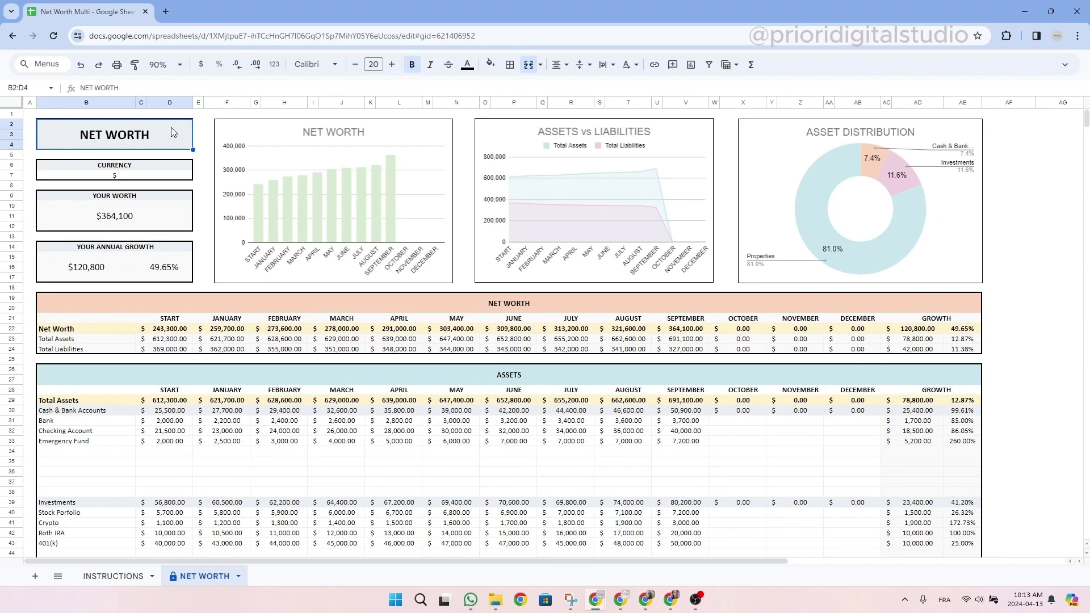
drag(801, 421, 865, 483)
drag(907, 423, 965, 497)
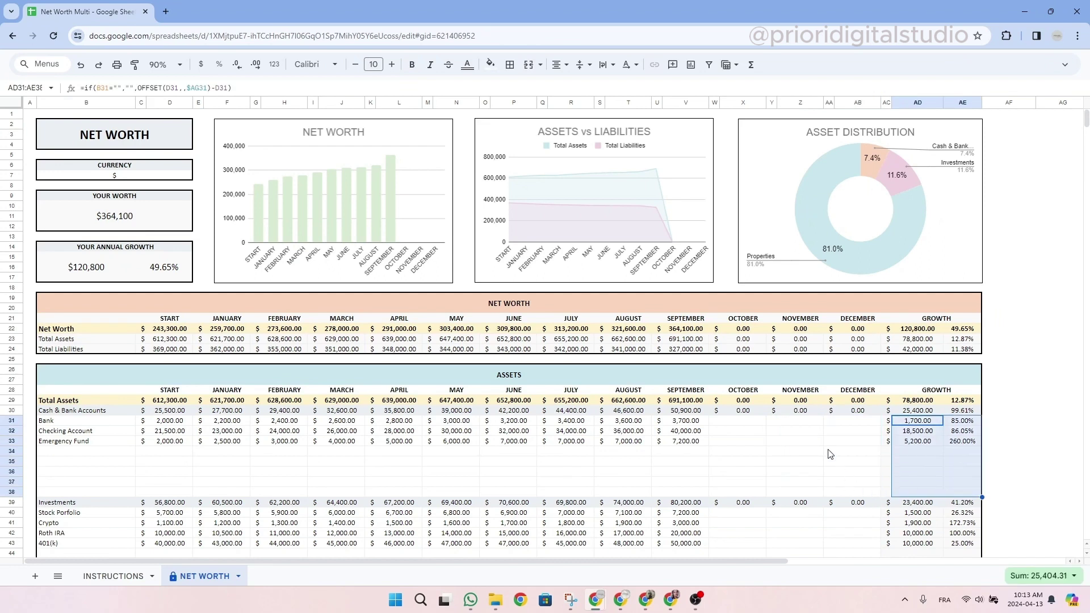
drag(82, 423, 859, 499)
click(592, 454)
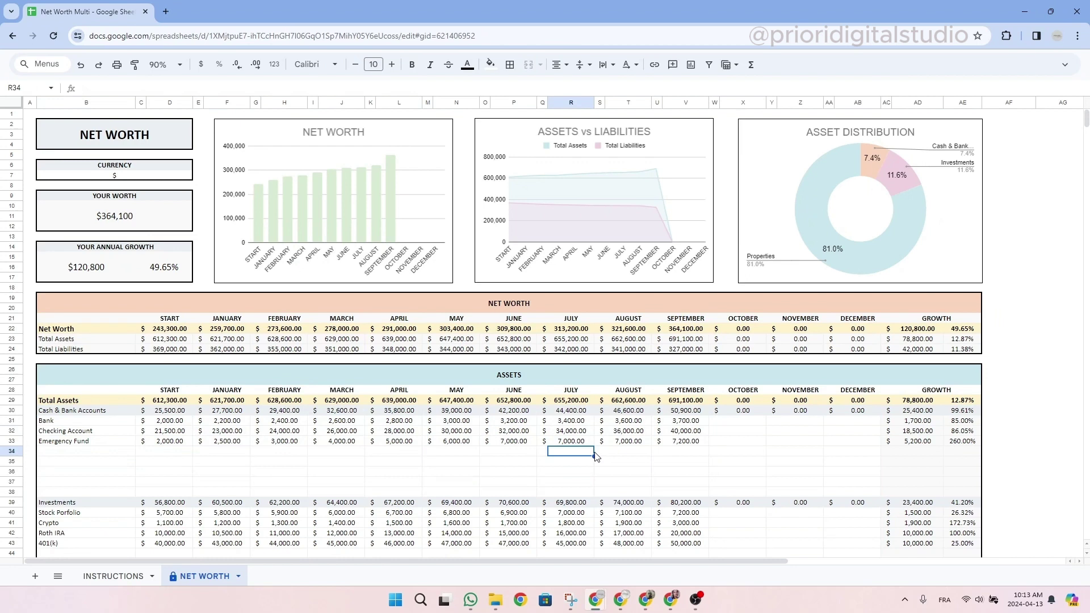
click(174, 443)
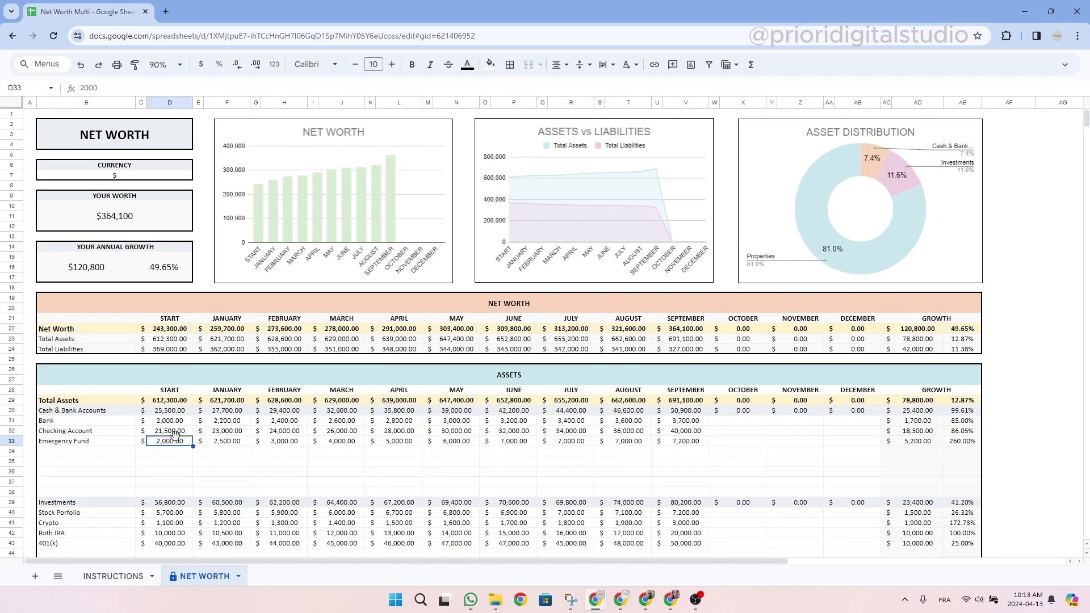
mouse_move(175, 434)
mouse_down()
mouse_move(179, 482)
mouse_move(176, 444)
mouse_up()
right_click(176, 445)
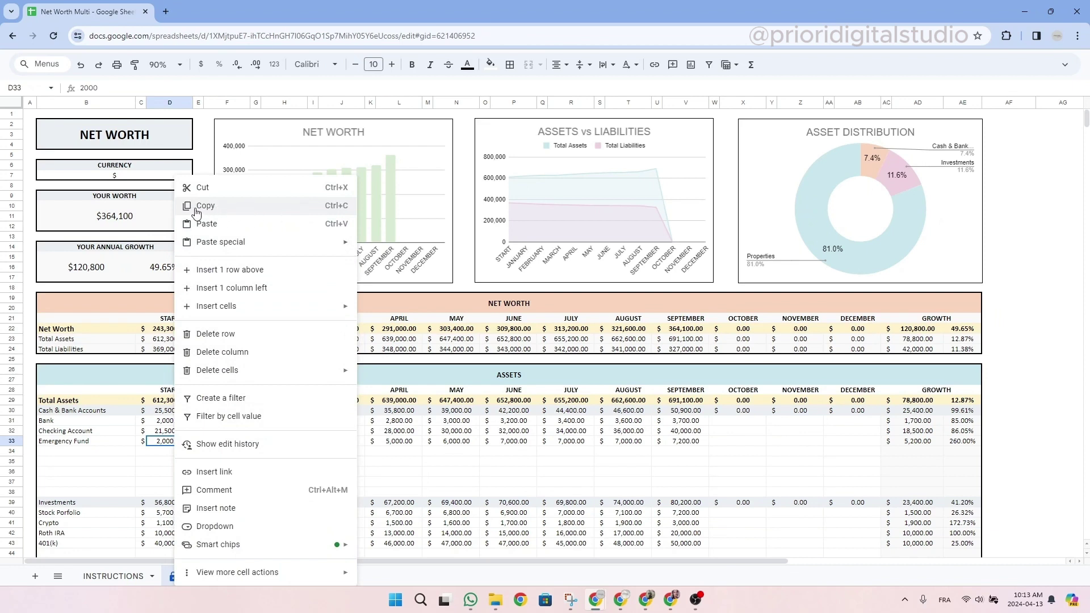
click(168, 137)
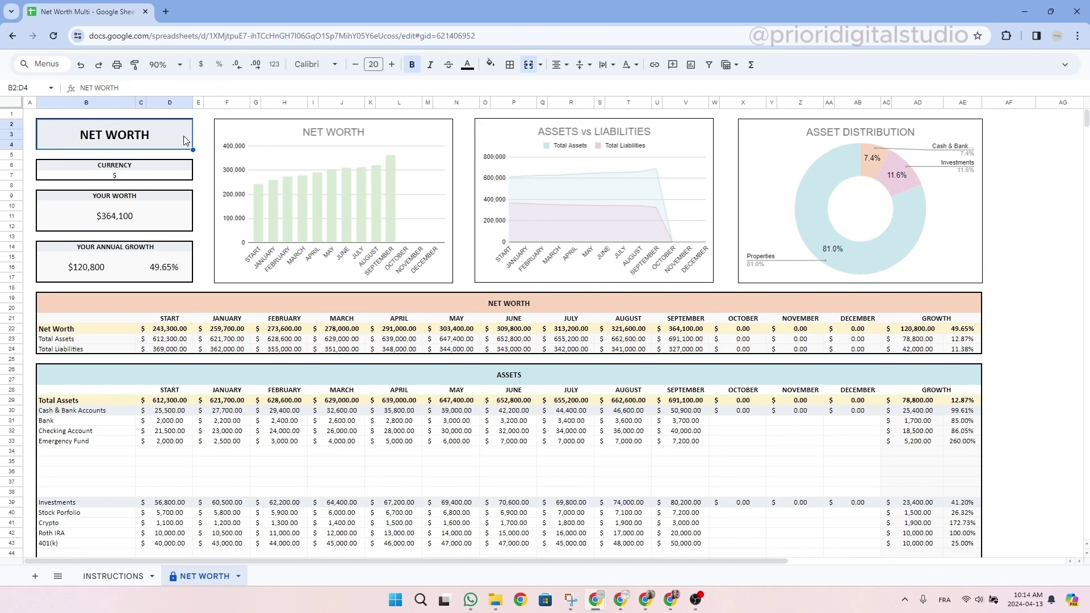
Check the currency symbol cell under CURRENCY, leaving it unchanged
click(96, 170)
click(124, 178)
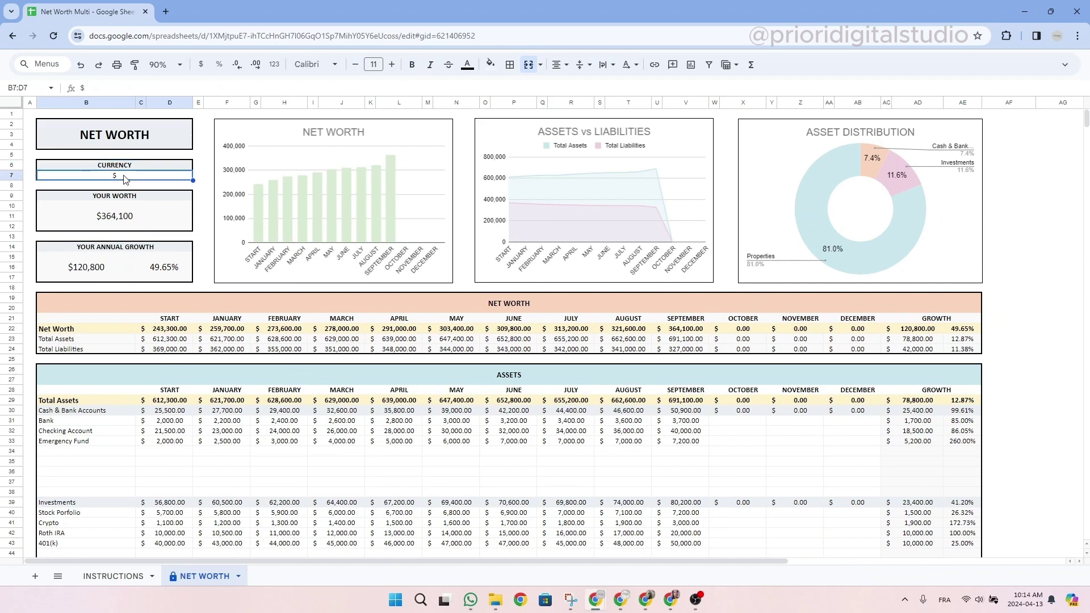
double_click(125, 177)
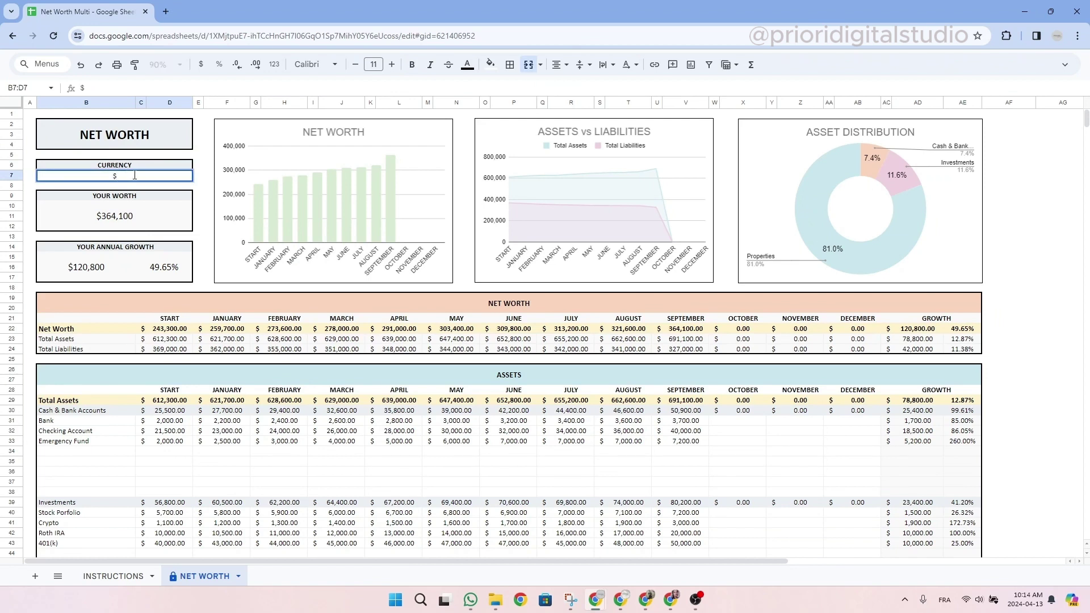
key(Return)
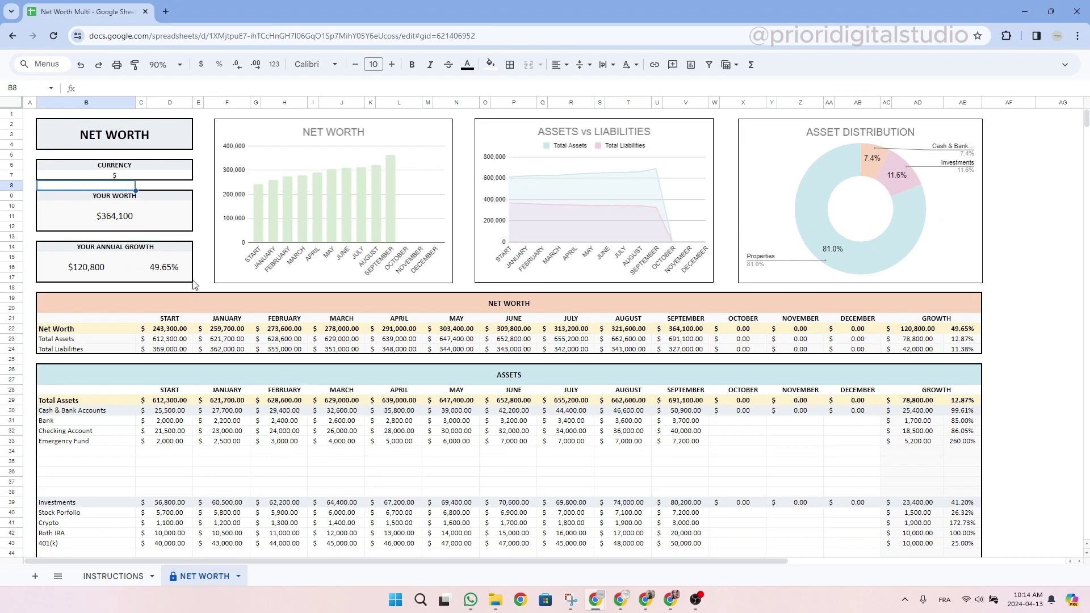
Review the ASSETS categories: Cash & Bank Accounts, Investments, Properties and Other Assets
click(523, 382)
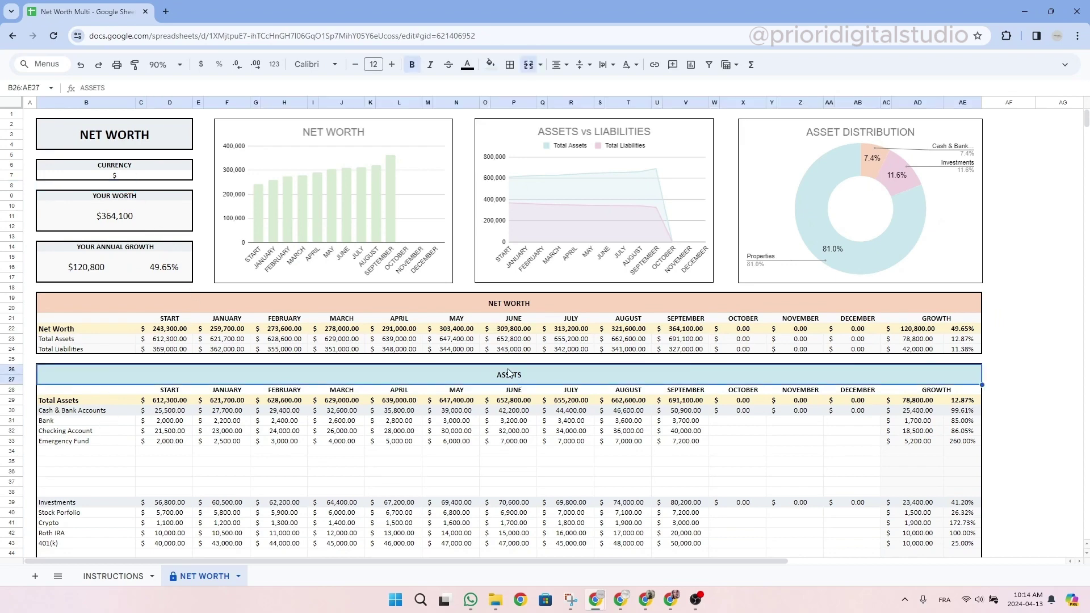
scroll(524, 381, down, 10)
scroll(540, 189, up, 10)
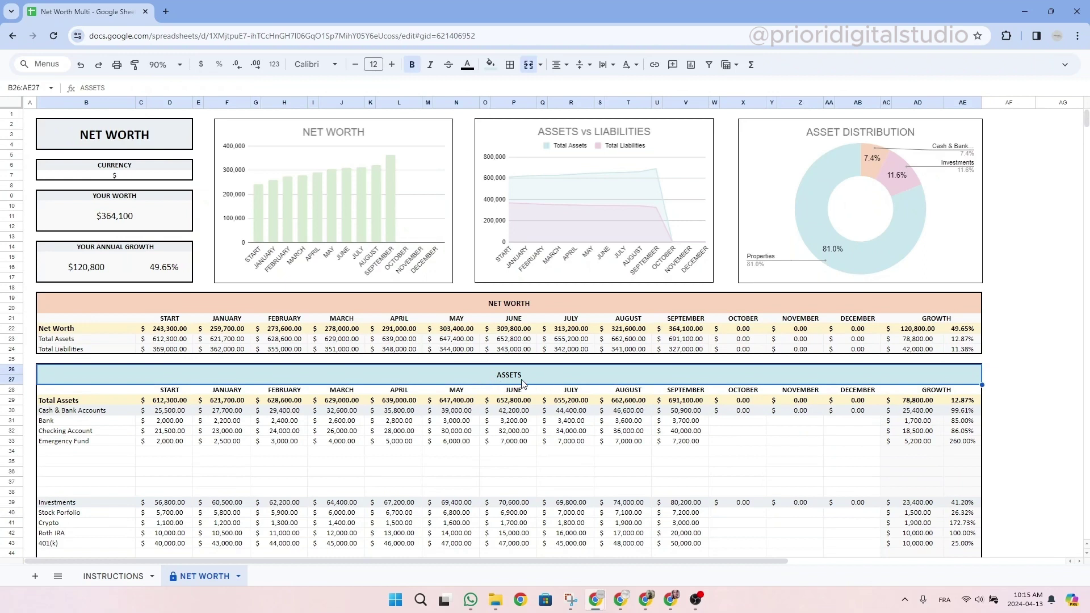
click(87, 415)
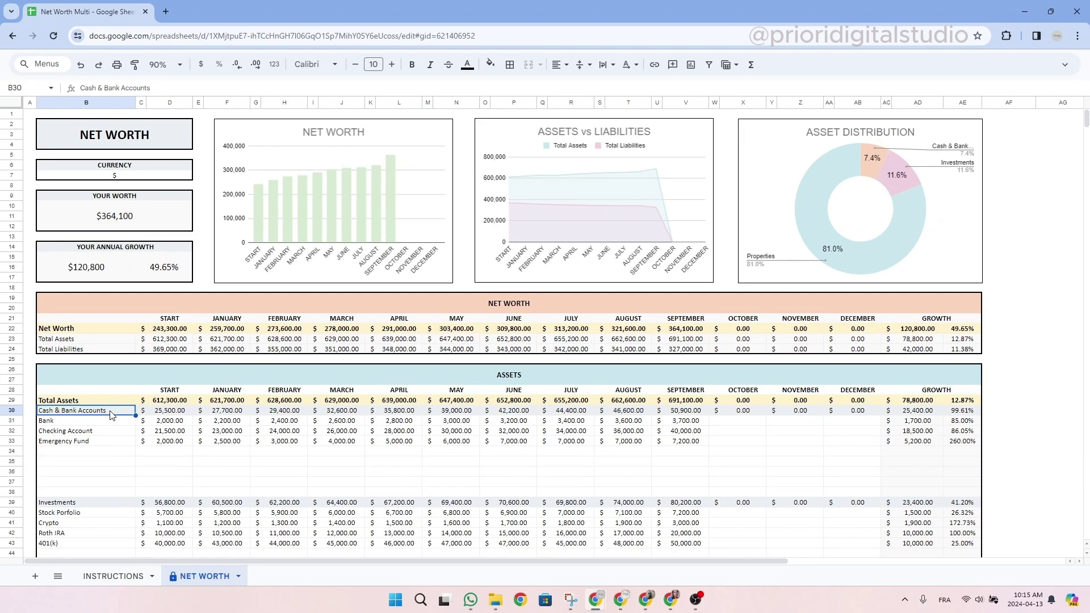
scroll(102, 413, down, 4)
click(74, 301)
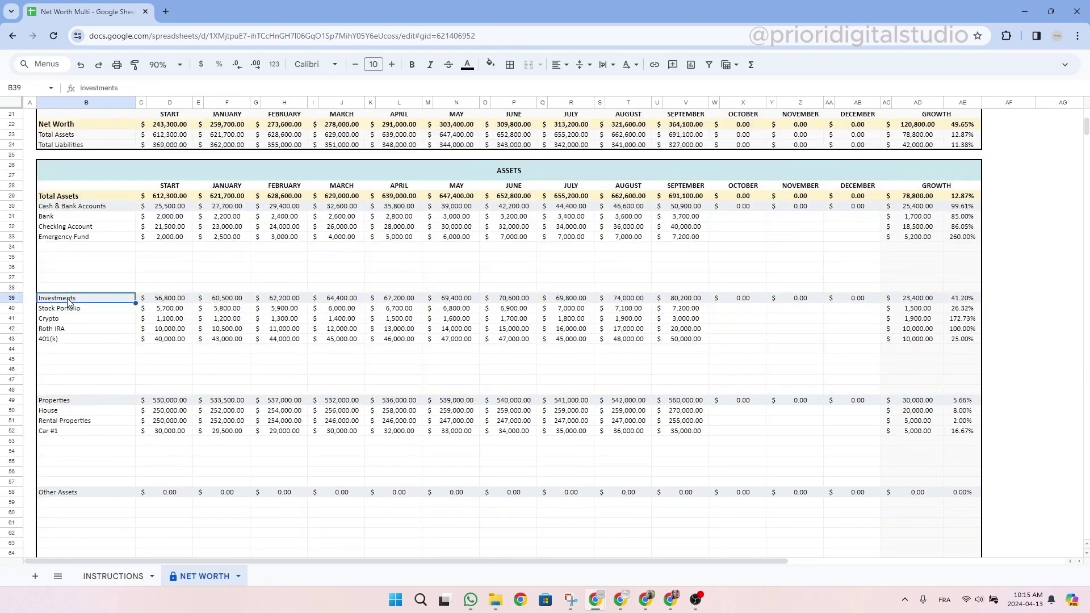
click(83, 404)
click(79, 493)
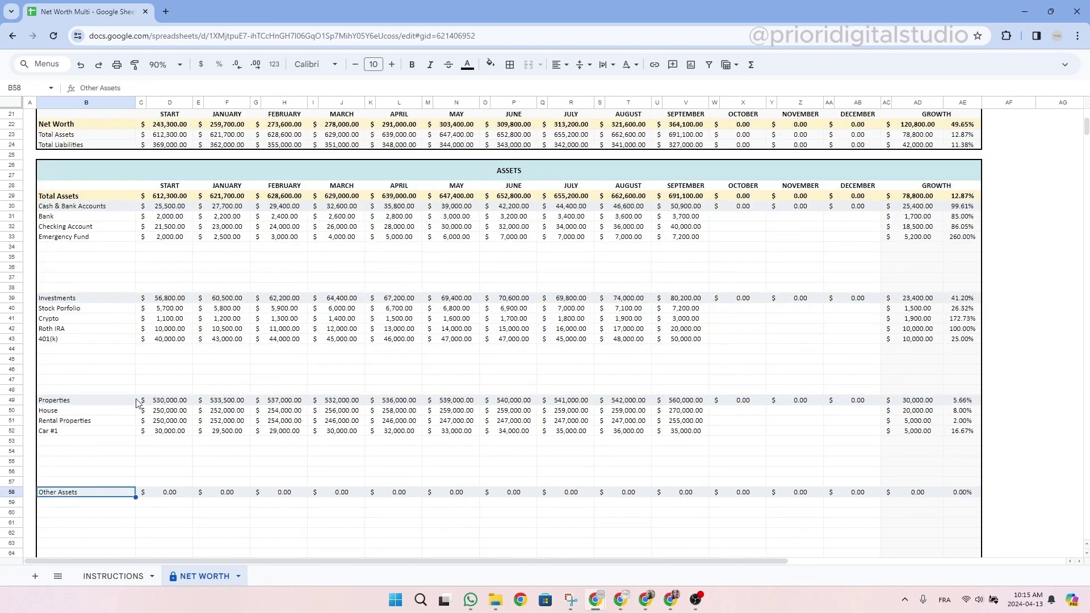
Review the LIABILITIES categories: Short-Term Debts, Long-Term Debts and Other Liabilities
scroll(138, 379, down, 2)
scroll(190, 405, down, 4)
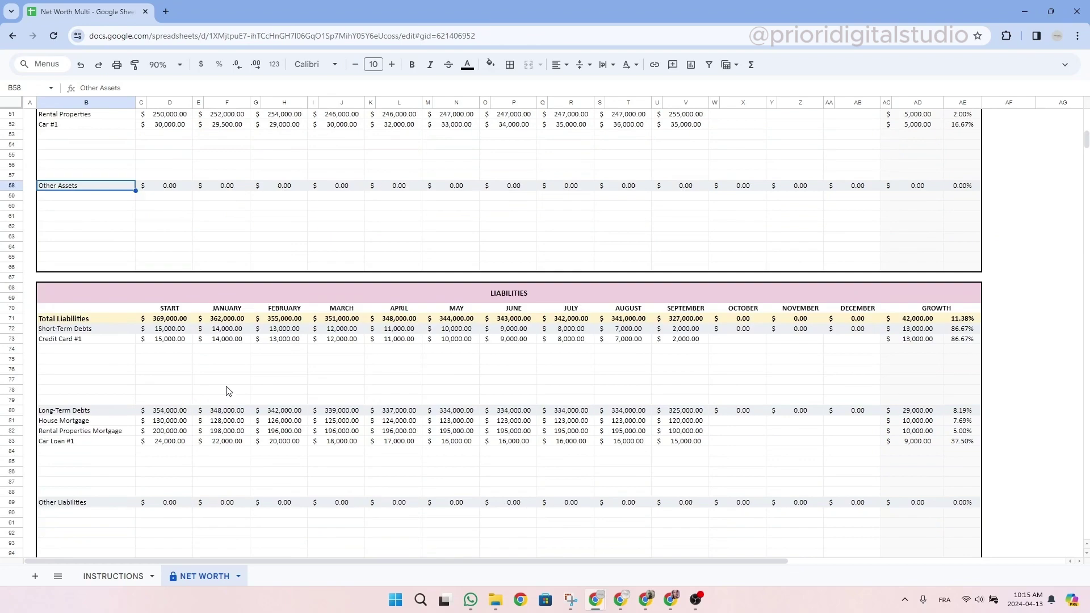
scroll(228, 391, down, 2)
click(516, 196)
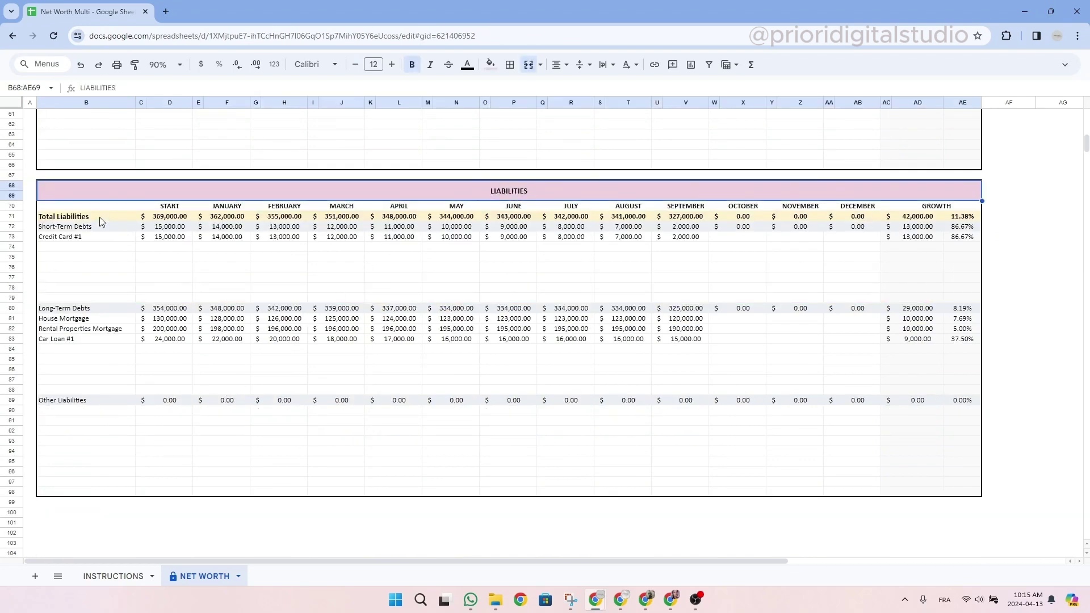
click(72, 227)
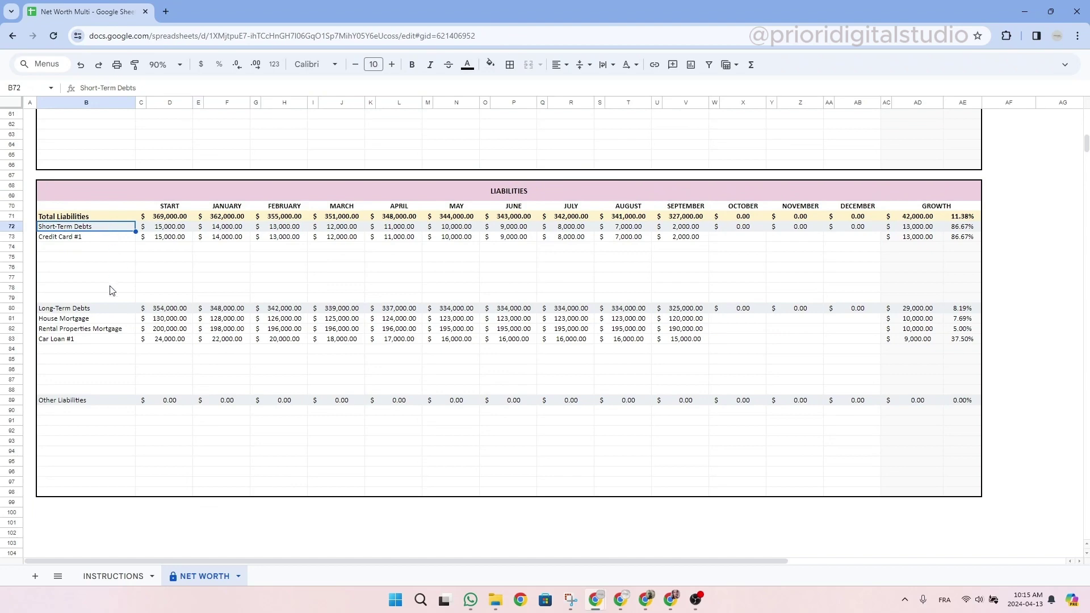
click(107, 312)
click(85, 402)
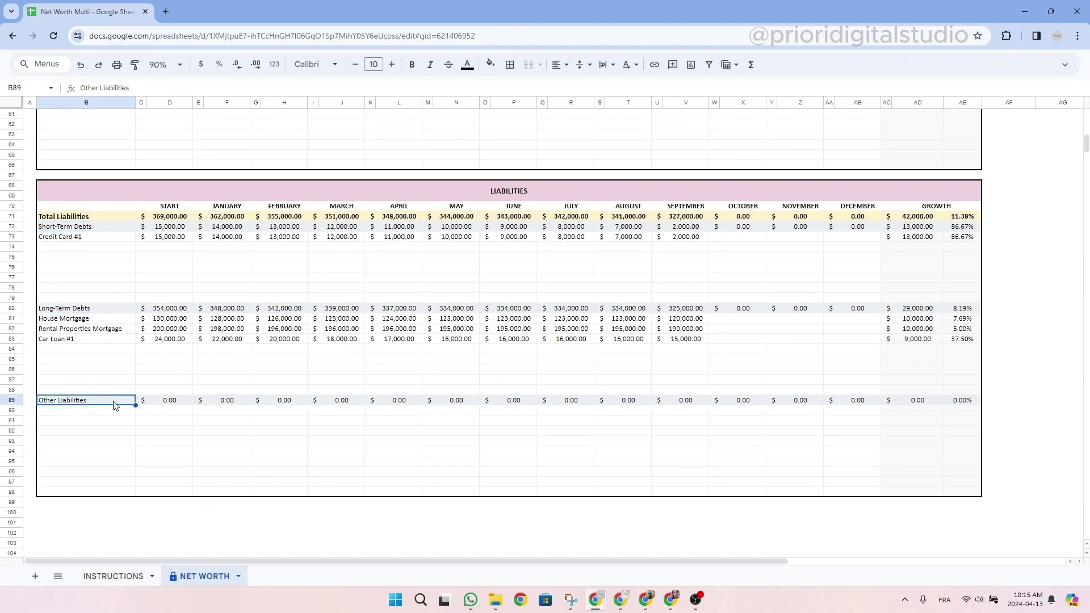
scroll(127, 454, up, 20)
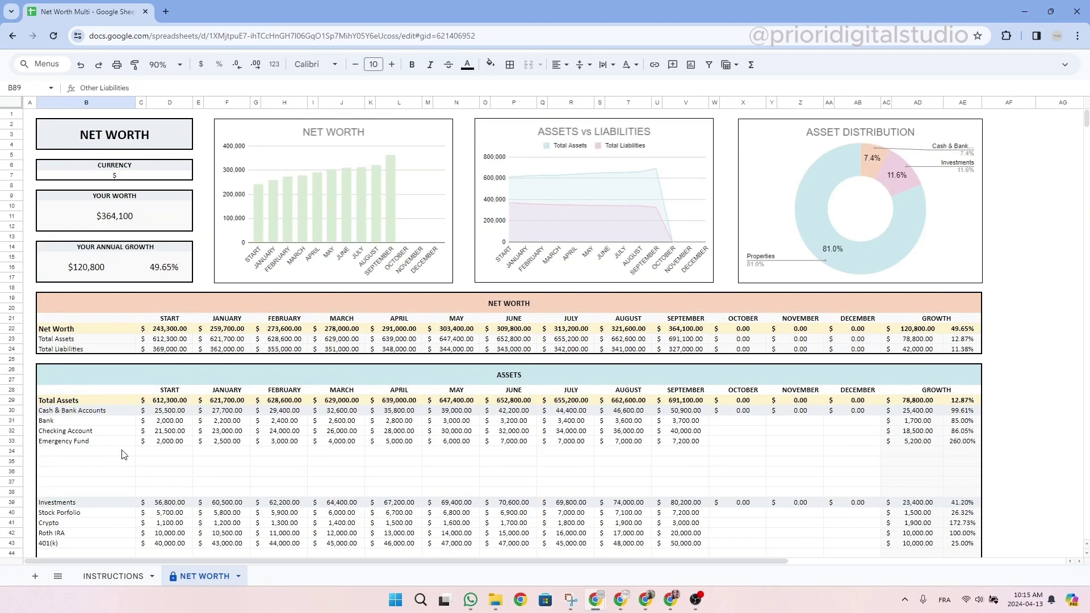
Add a 'Savings account' row under Emergency Fund with a START value of 5000
click(94, 453)
text(Savin)
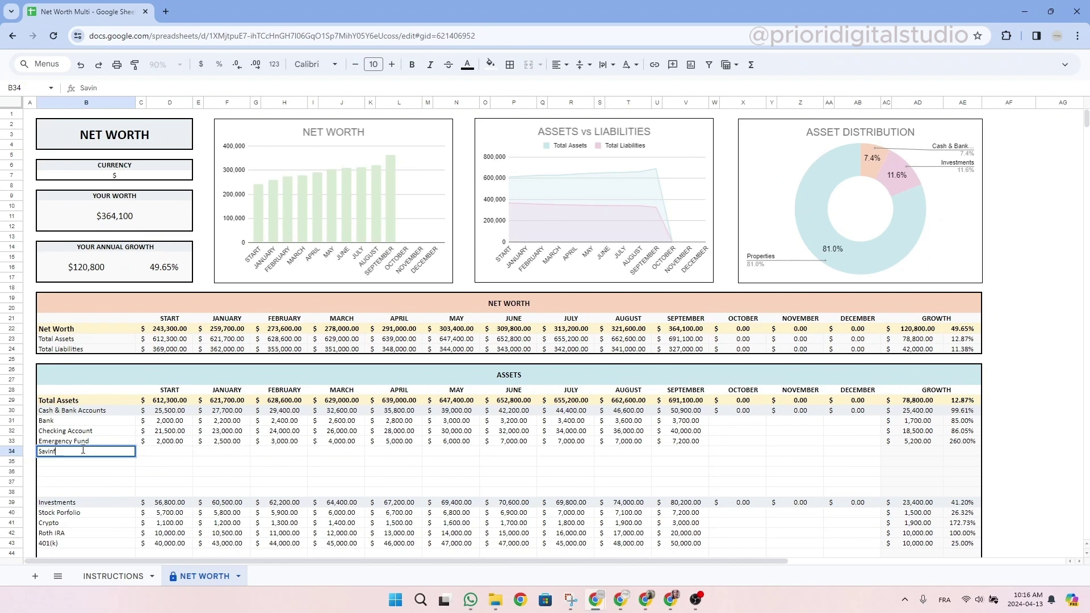
text(gs account)
key(Return)
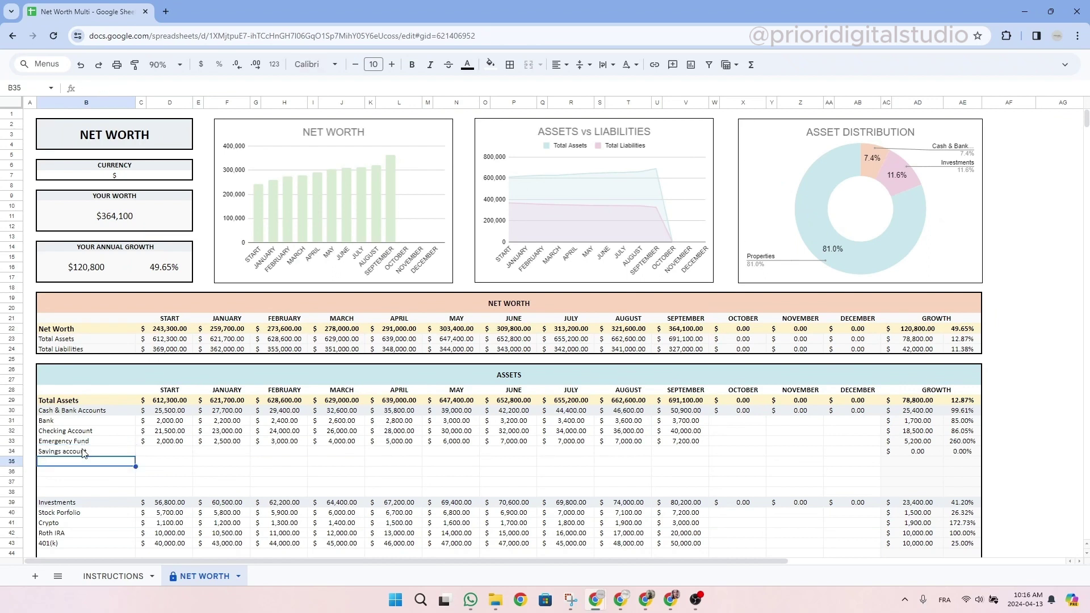
click(179, 455)
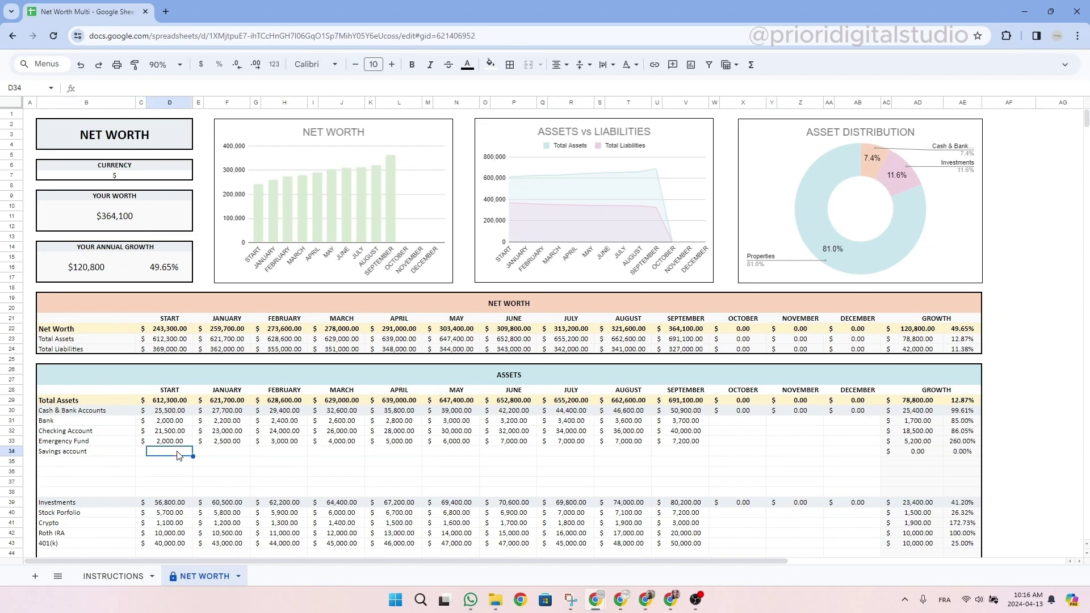
text(5000)
Enter Savings account balances for January to May: 5100, 5200, 5300, 5400, 5500
click(225, 459)
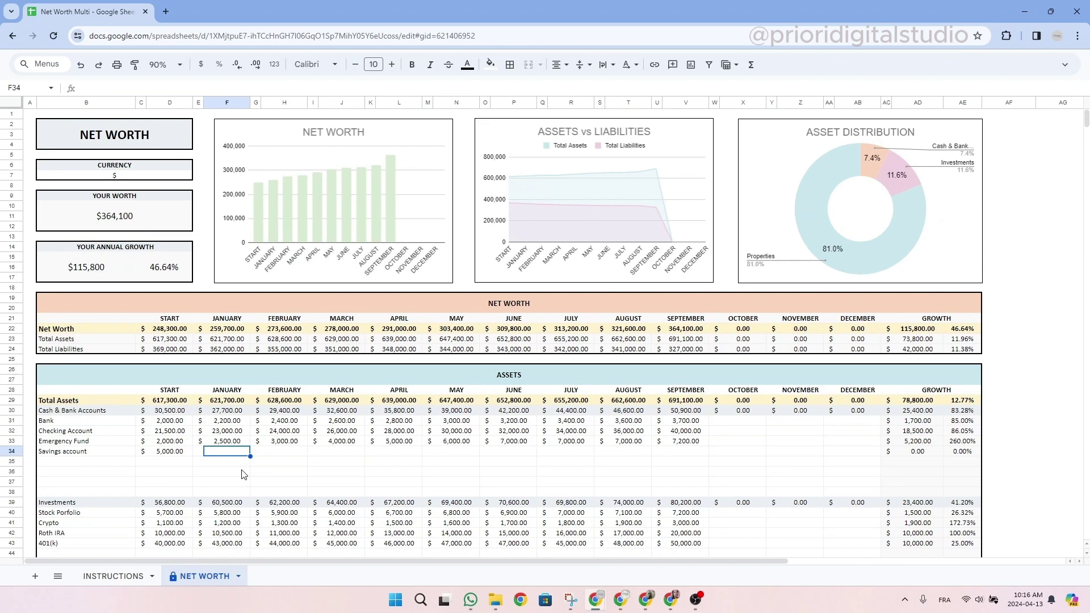
text(5100)
click(282, 453)
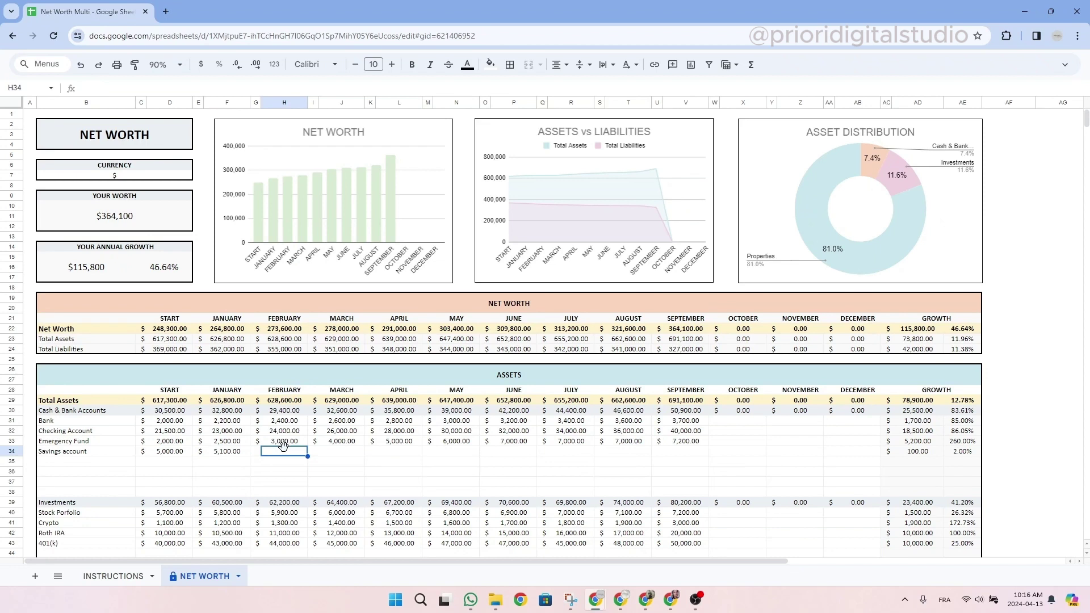
text(5200)
click(344, 453)
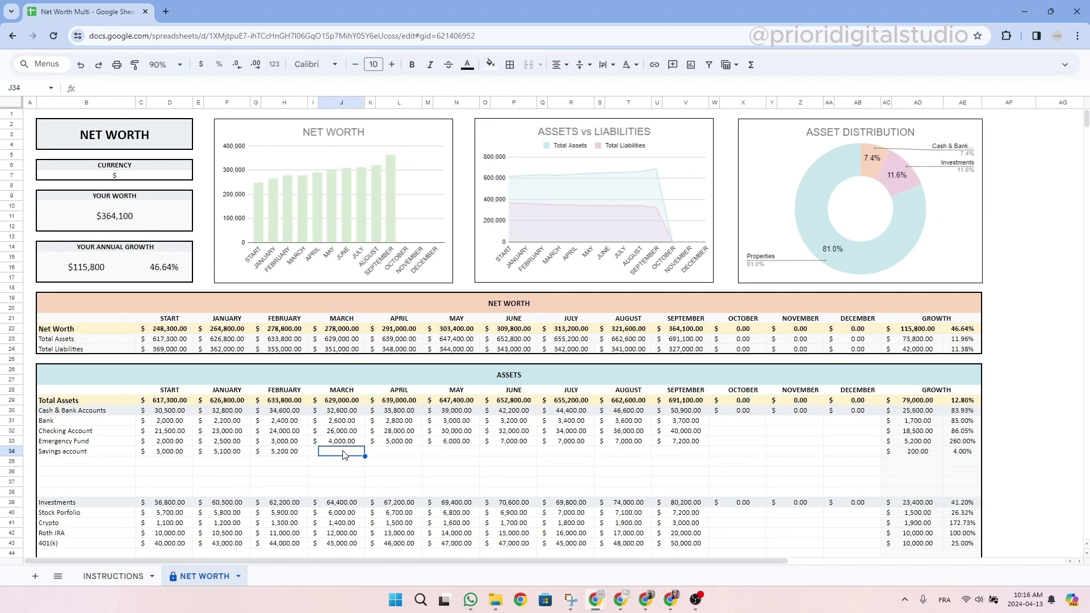
text(5300)
click(400, 452)
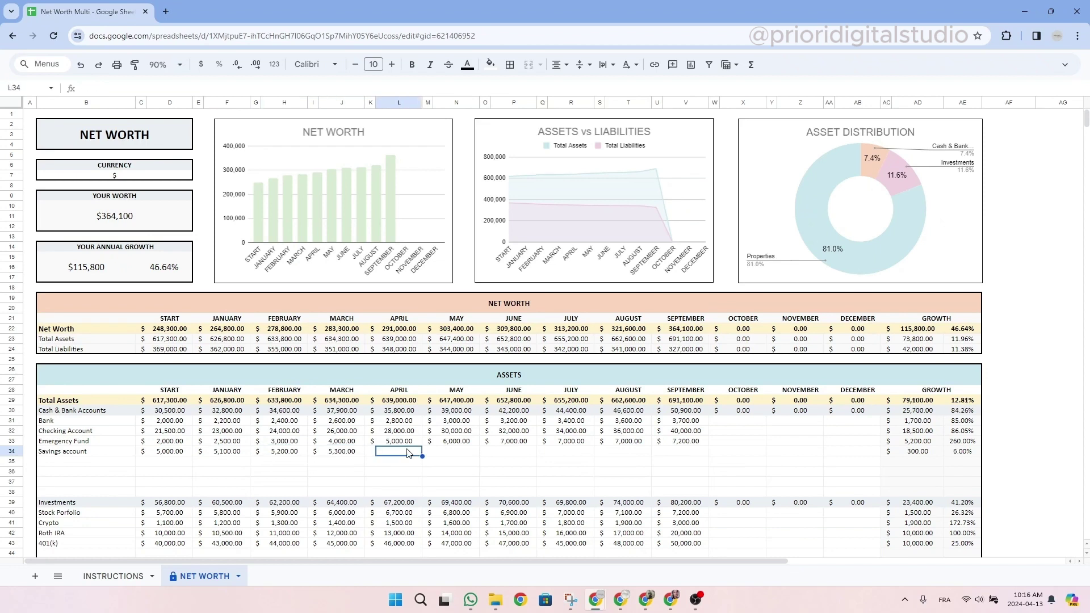
text(5400)
click(464, 453)
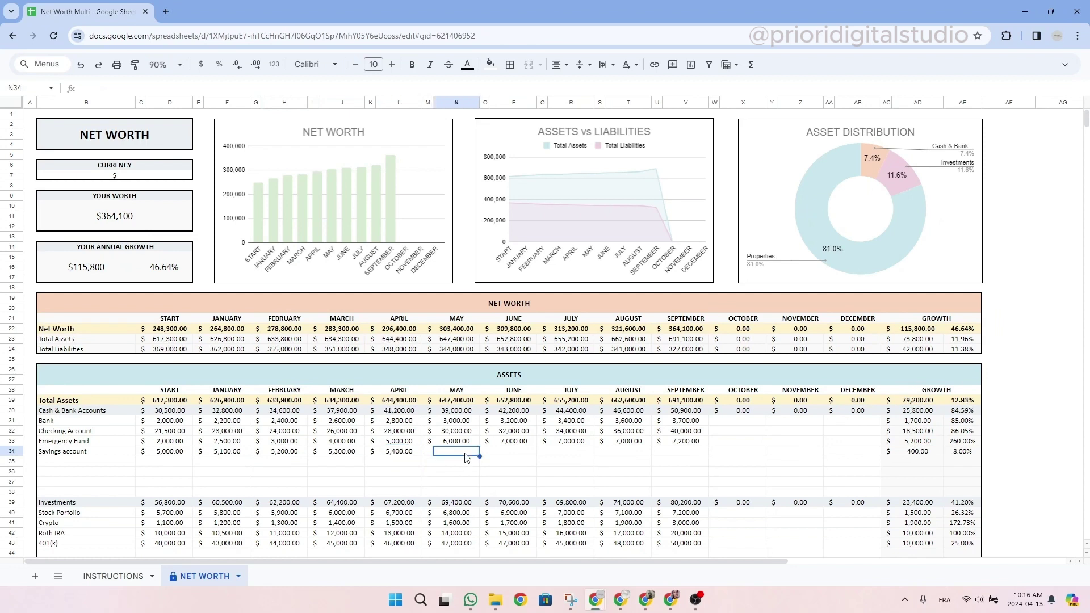
text(5500)
Enter Savings account balances for June to September: 5600, 5700, 5800, 5900
click(514, 452)
text(5600)
click(571, 453)
text(5700)
click(628, 452)
text(5800)
click(684, 454)
text(5900)
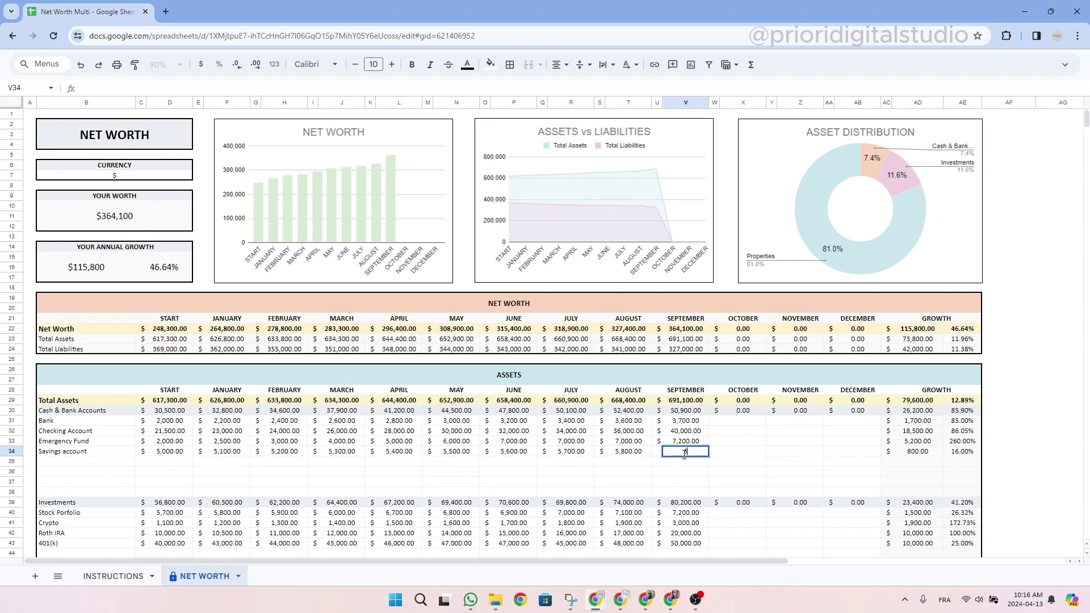
click(727, 456)
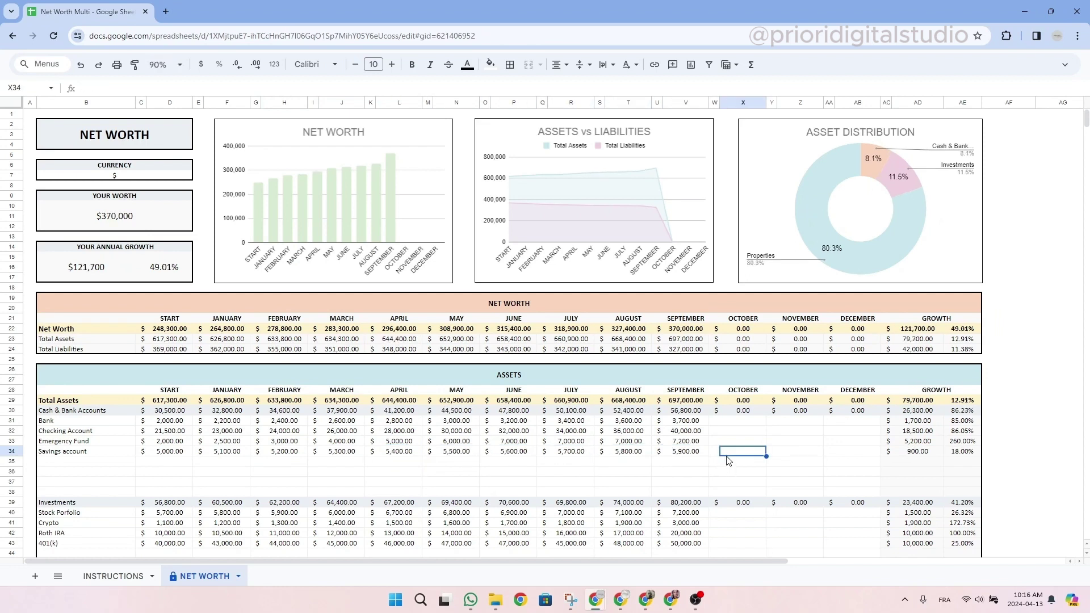
click(691, 454)
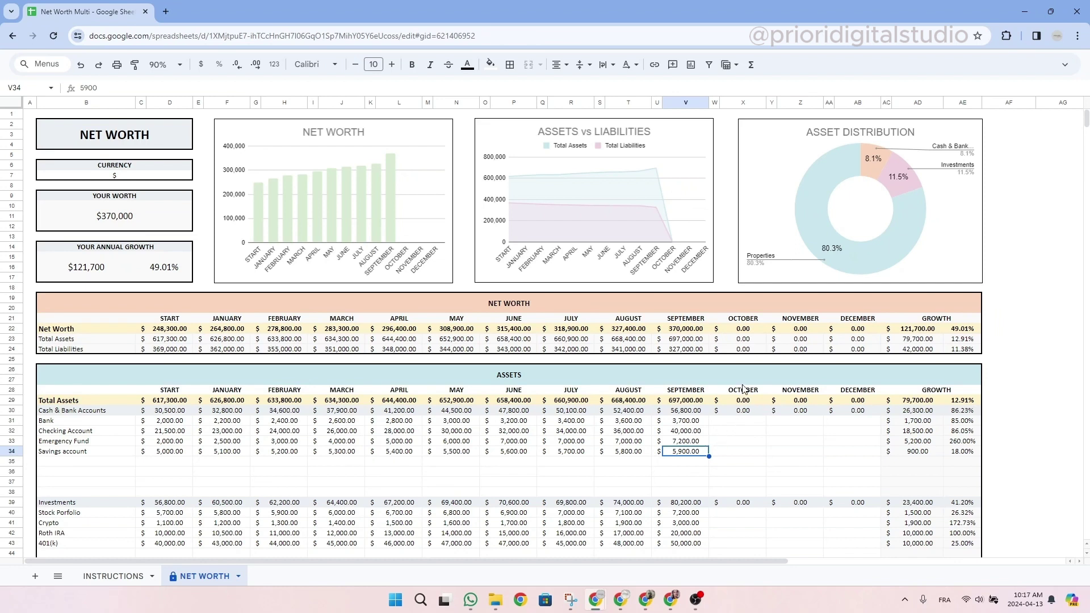
Type 3800, 42000, 7300 and 6000 down the OCTOBER column for the four cash accounts
drag(743, 390, 745, 473)
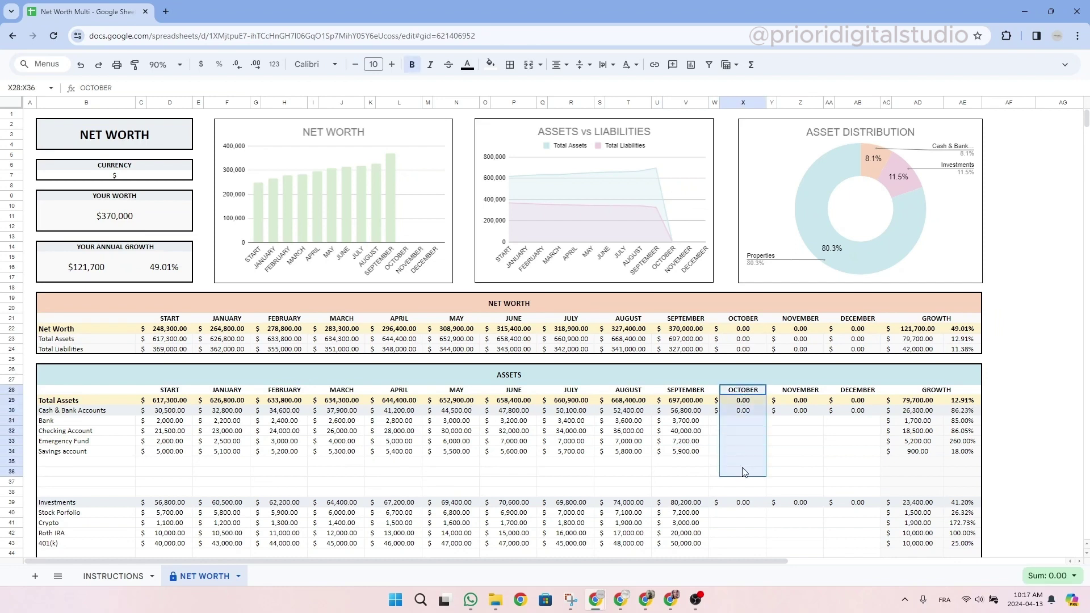
click(741, 425)
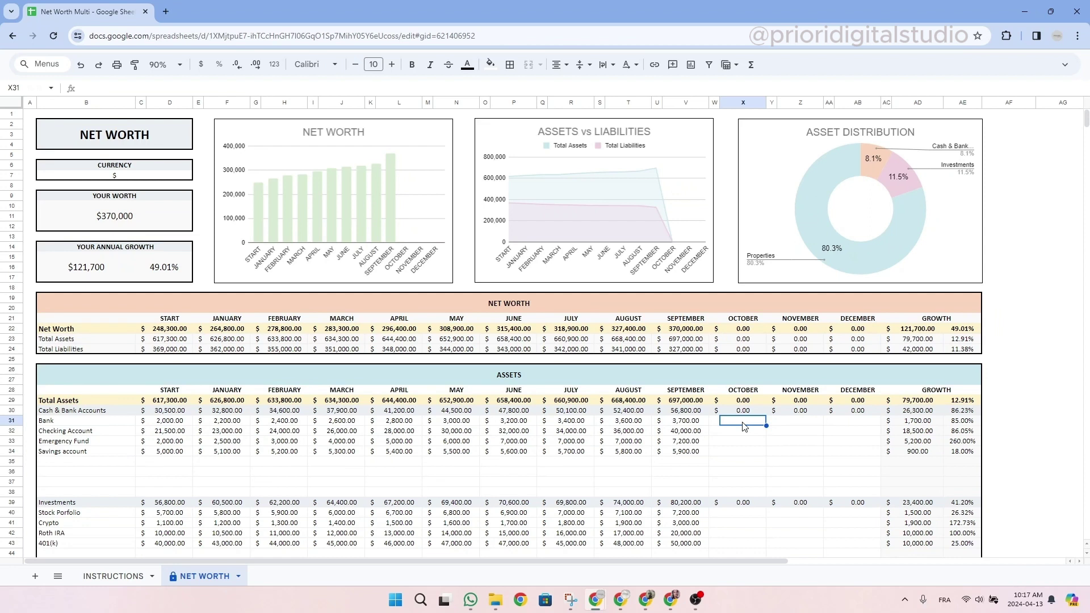
text(3800)
key(Return)
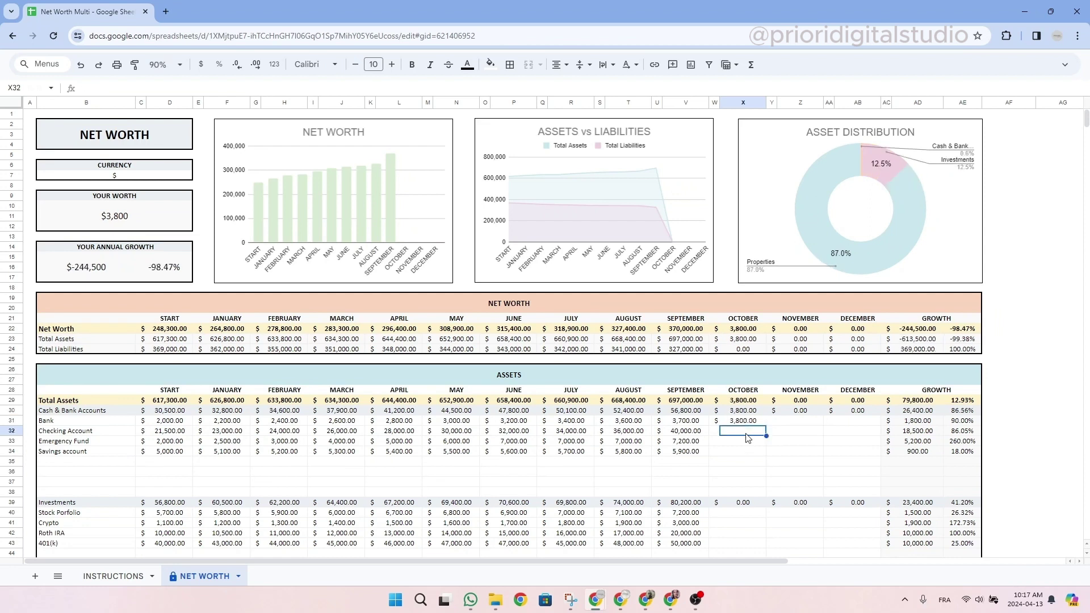
text(42000)
key(Return)
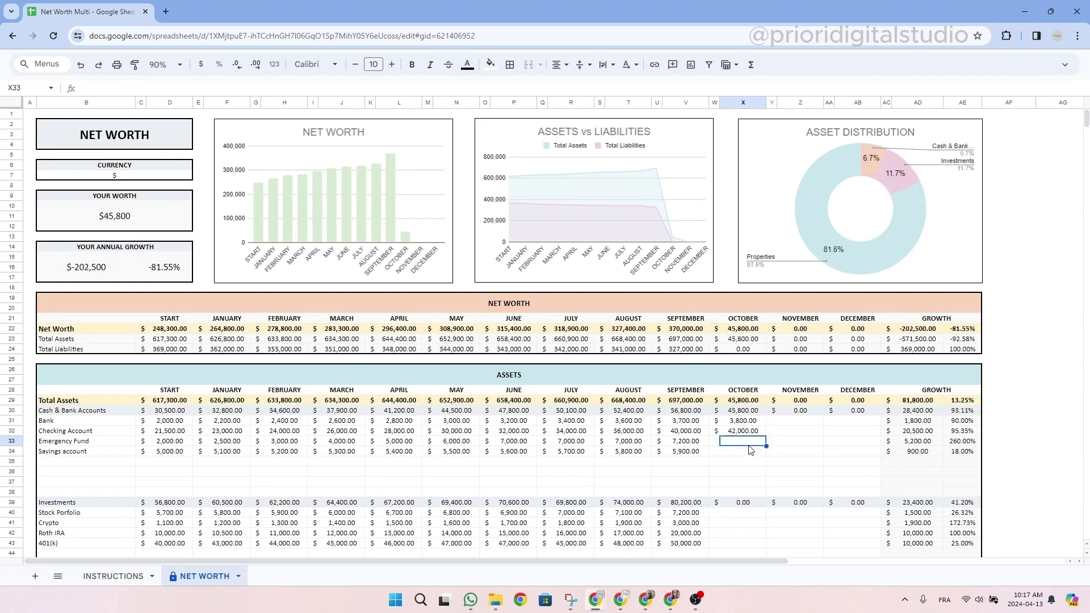
text(7300)
key(Return)
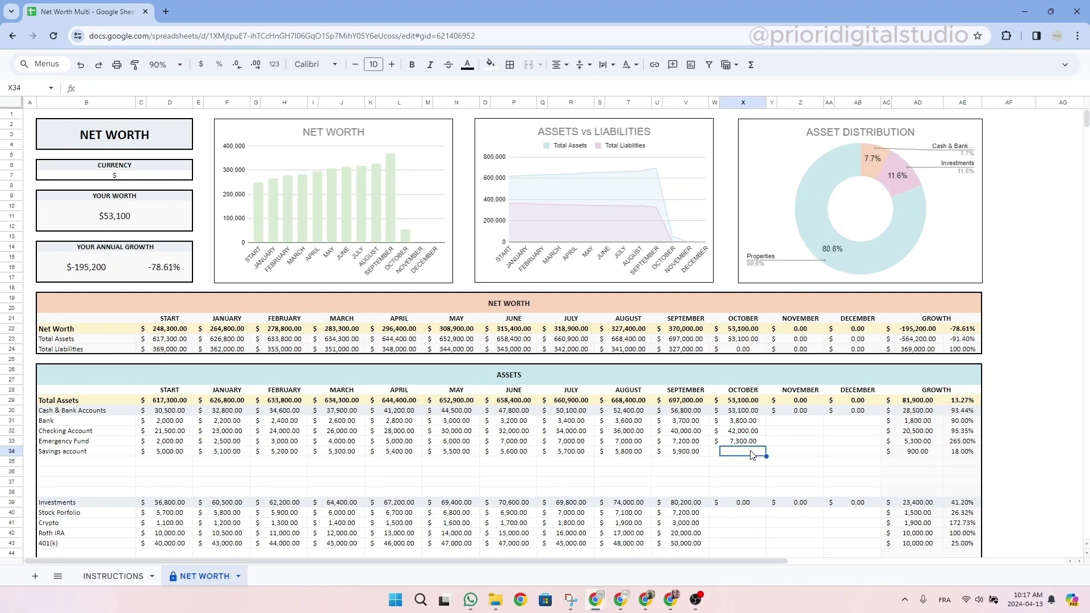
text(6000)
key(Return)
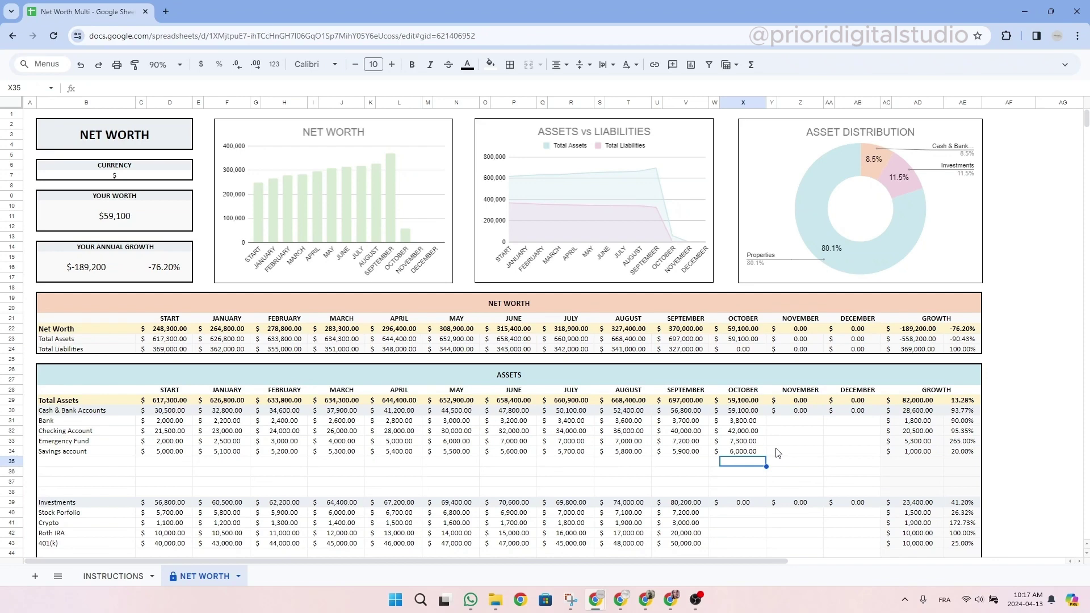
Enter October investments: Stock Portfolio 7300, Crypto 4000, Roth IRA 22,000, then 53000
scroll(775, 453, down, 3)
click(737, 418)
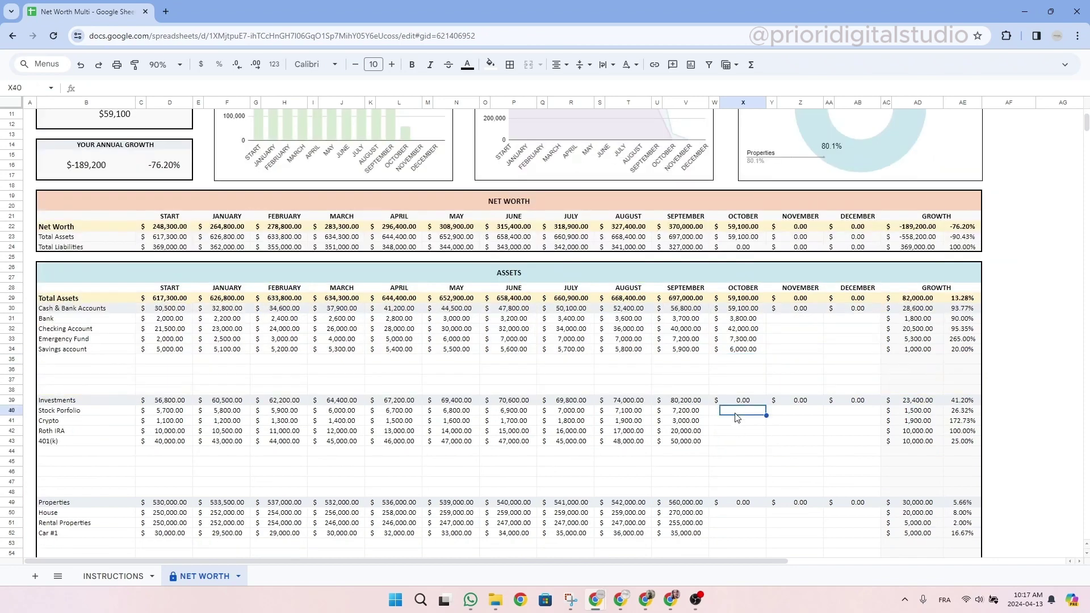
scroll(737, 418, up, 3)
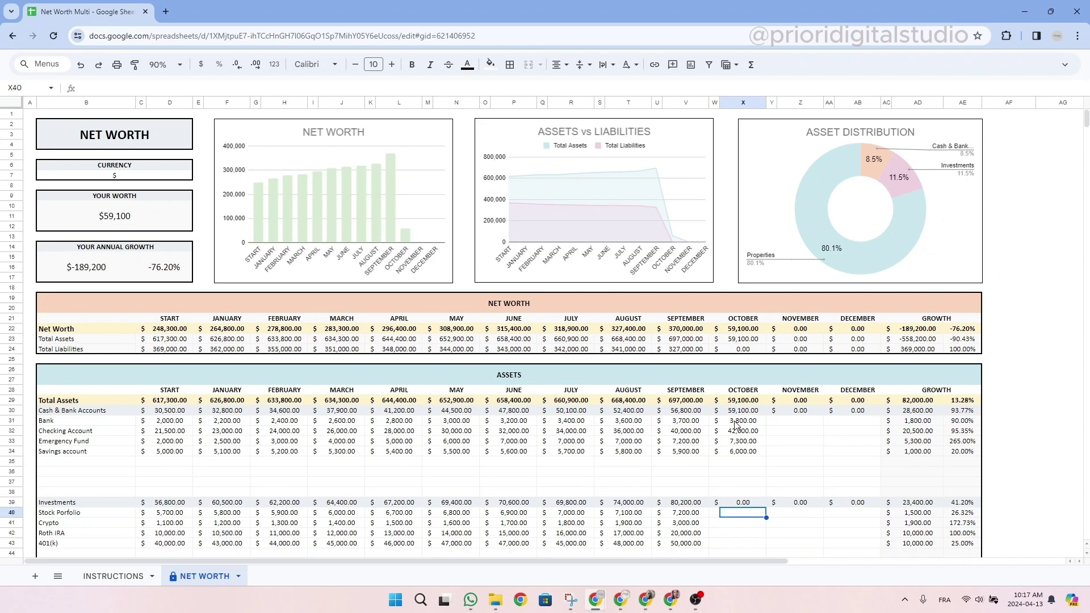
scroll(735, 424, down, 6)
text(7300)
key(Return)
text(4000)
key(Return)
text(22,0)
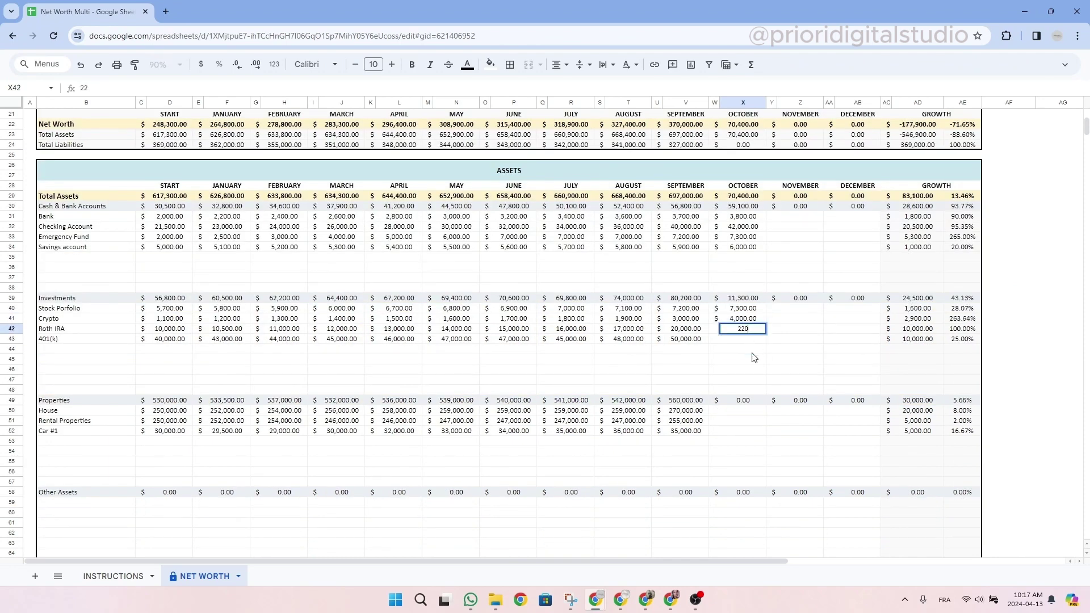
text(00)
key(Return)
text(53000)
Enter October House 270000, Rental Properties 270000 and Car #1 40000
click(743, 411)
text(270000)
key(Return)
text(270000)
key(Return)
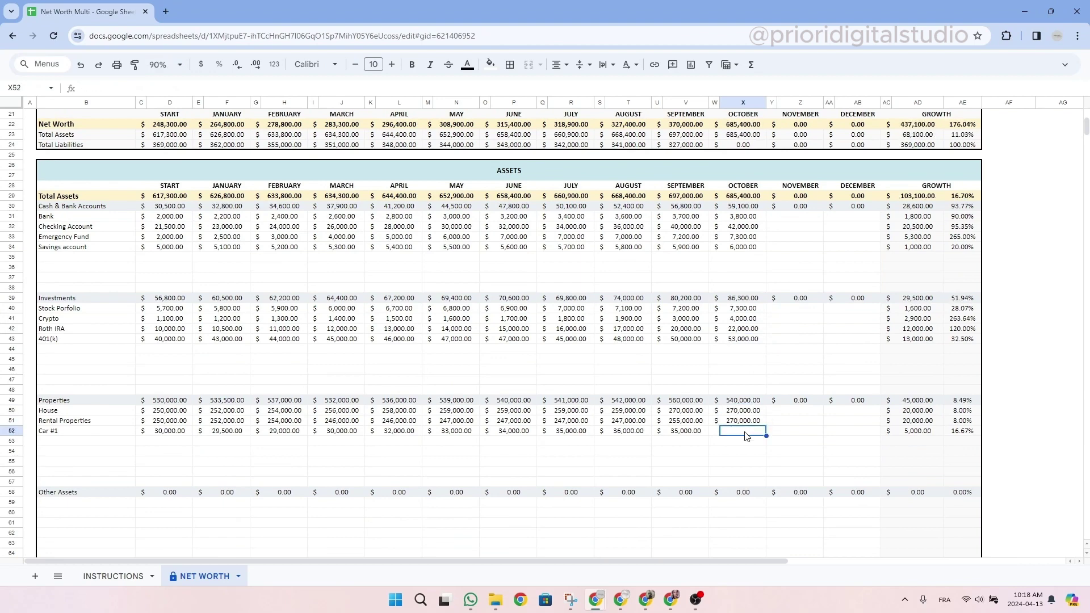
text(40000)
key(Return)
Paste October balances into the credit card, mortgage and car loan cells
text(1,500.00)
click(741, 421)
text(115,000.00)
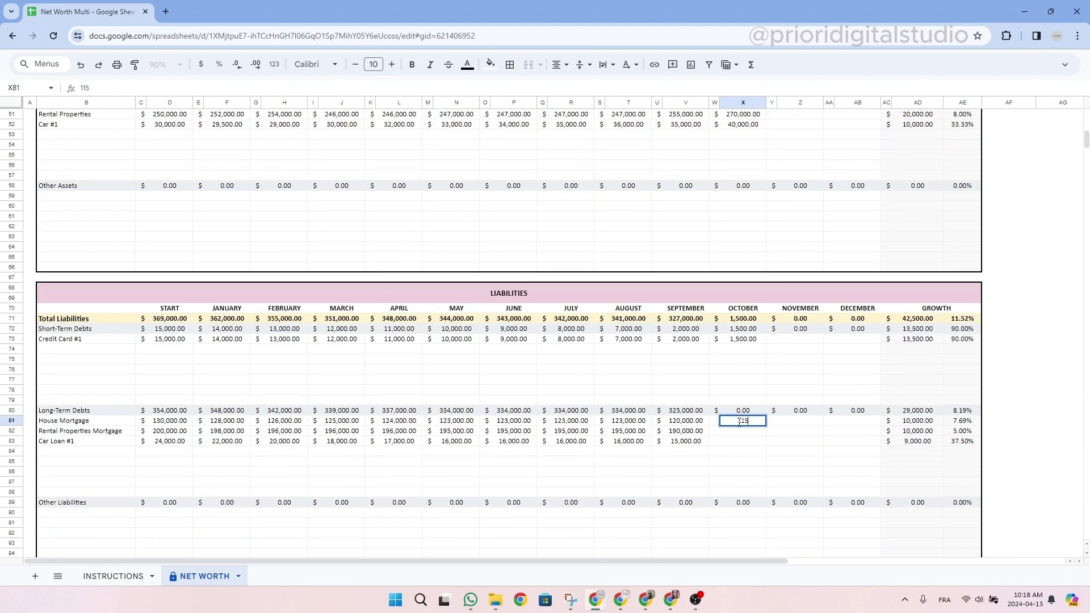
click(744, 431)
text(185,000.00)
click(755, 444)
key(ctrl+v)
click(755, 449)
scroll(755, 437, up, 10)
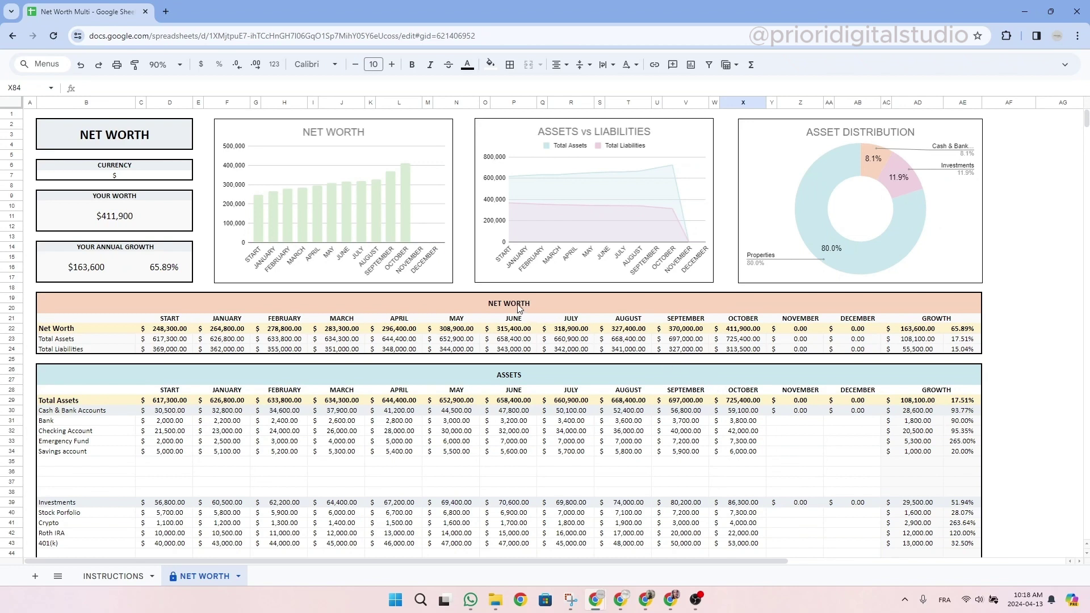
drag(525, 309, 502, 350)
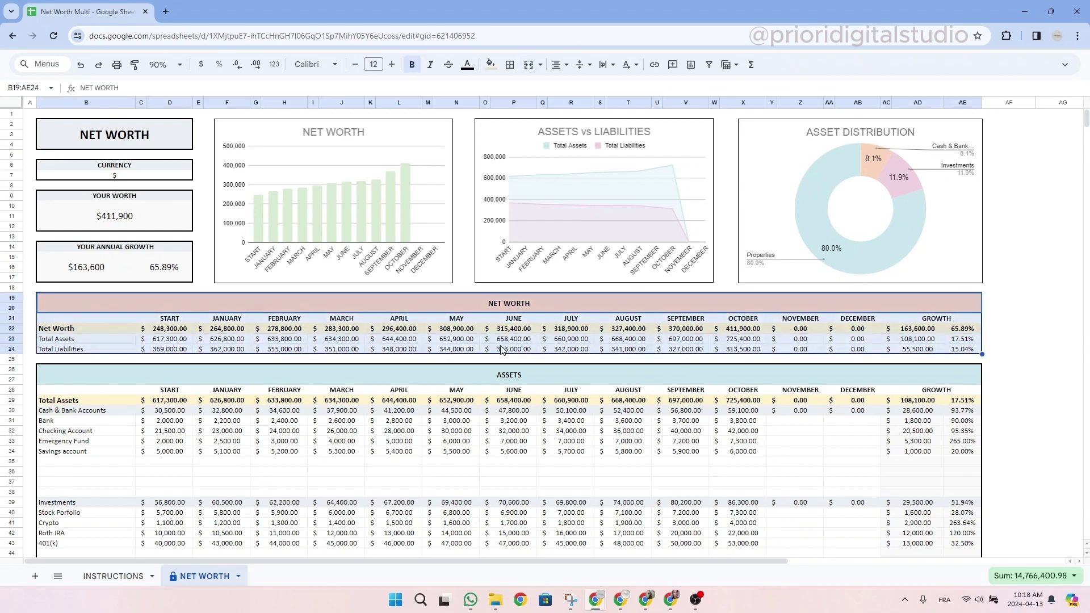
click(113, 340)
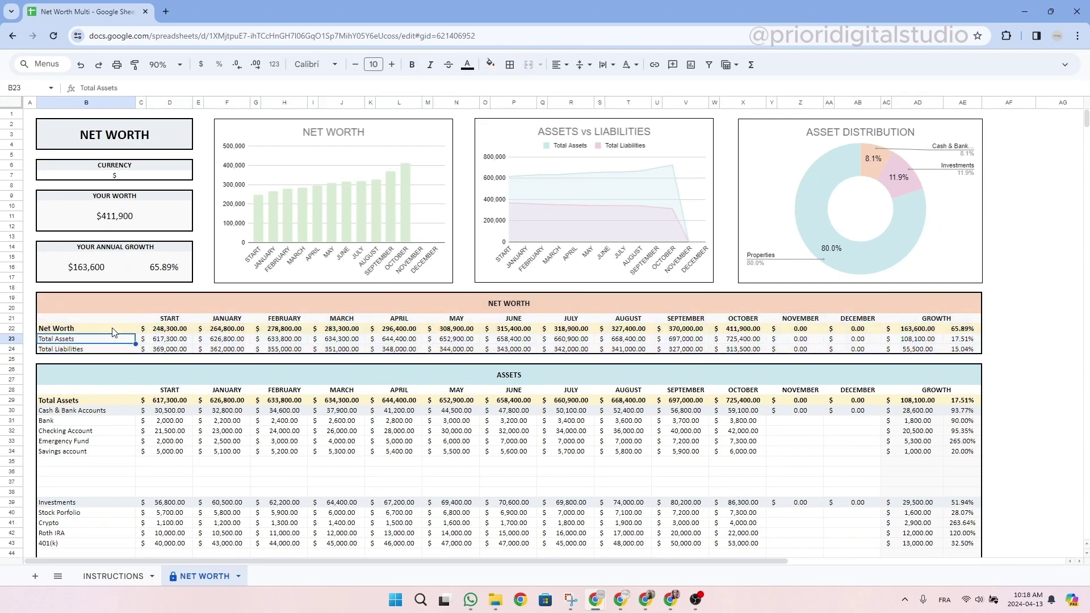
drag(117, 329, 931, 352)
click(970, 331)
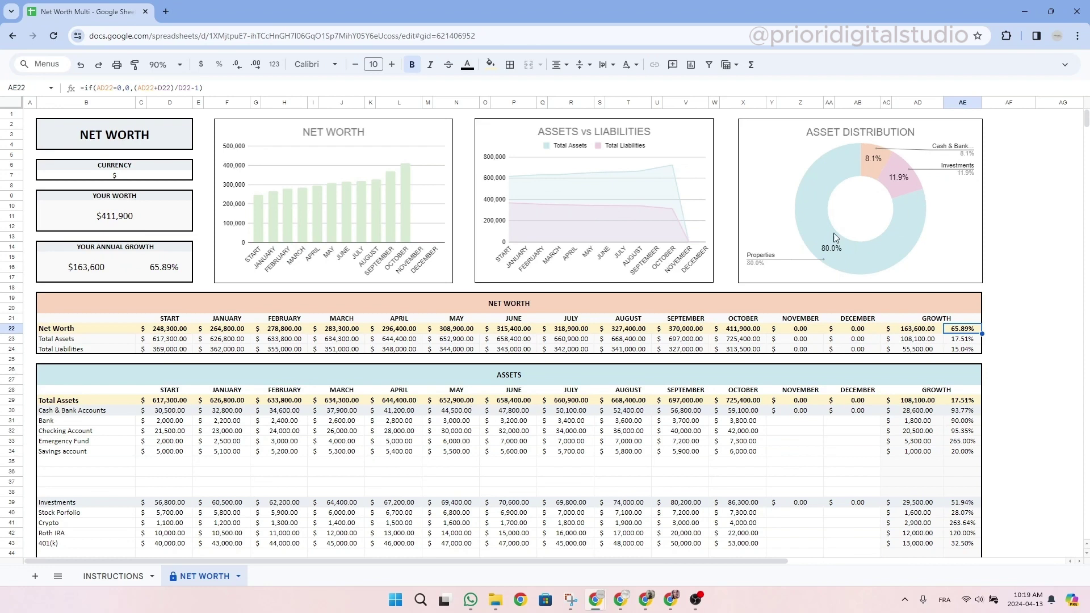
click(178, 131)
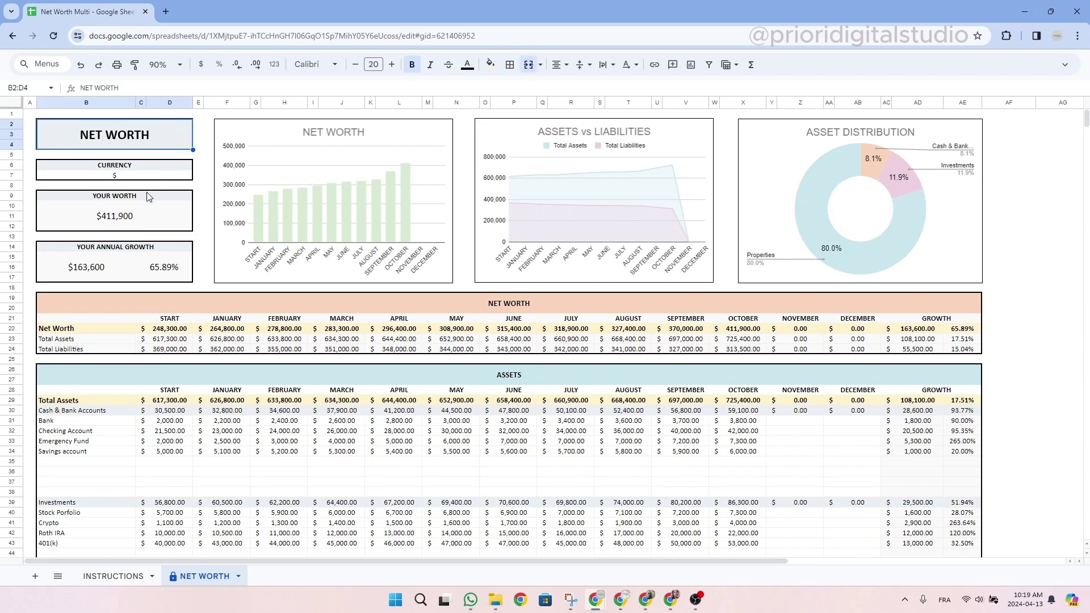
drag(147, 196, 148, 217)
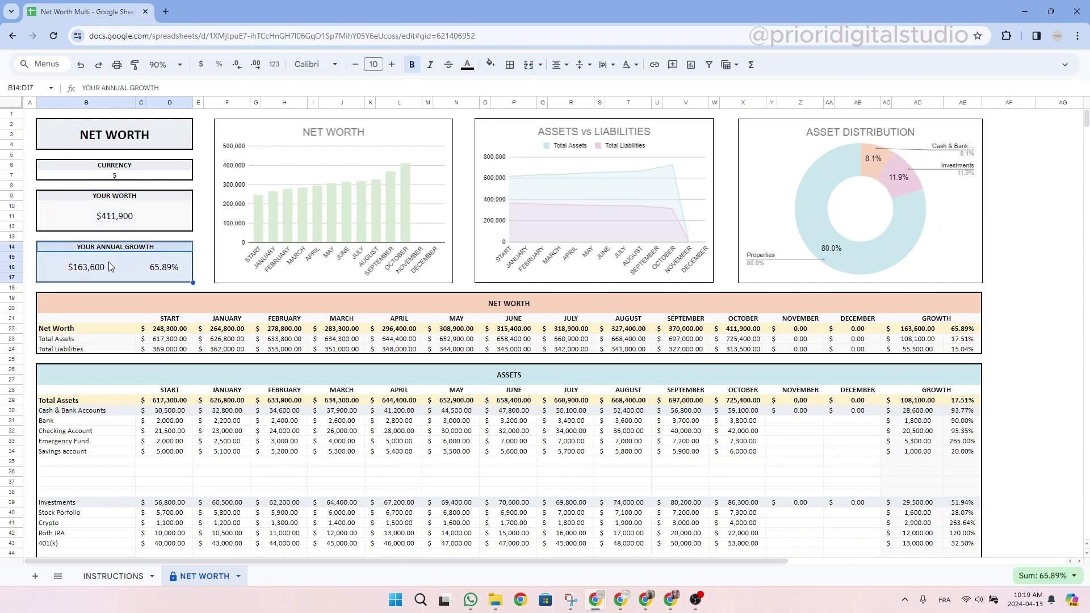
click(73, 267)
click(165, 269)
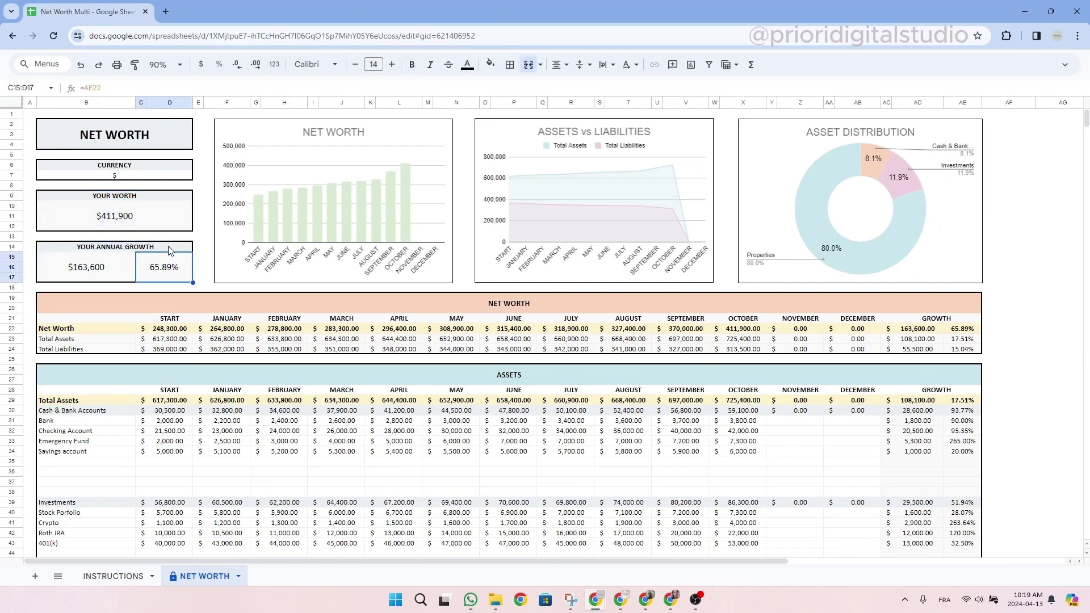
click(169, 251)
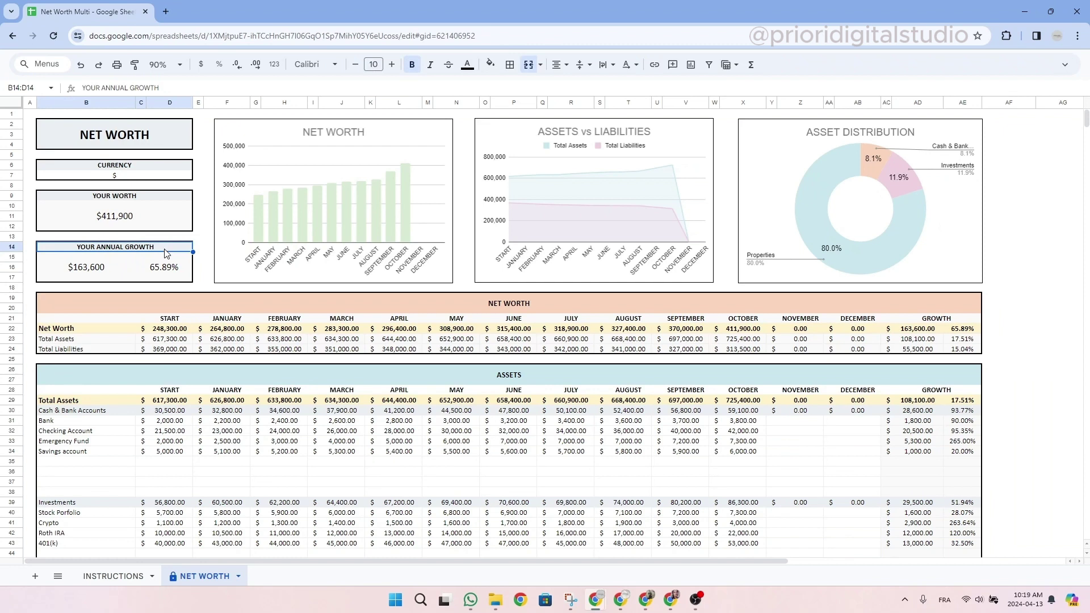
click(87, 278)
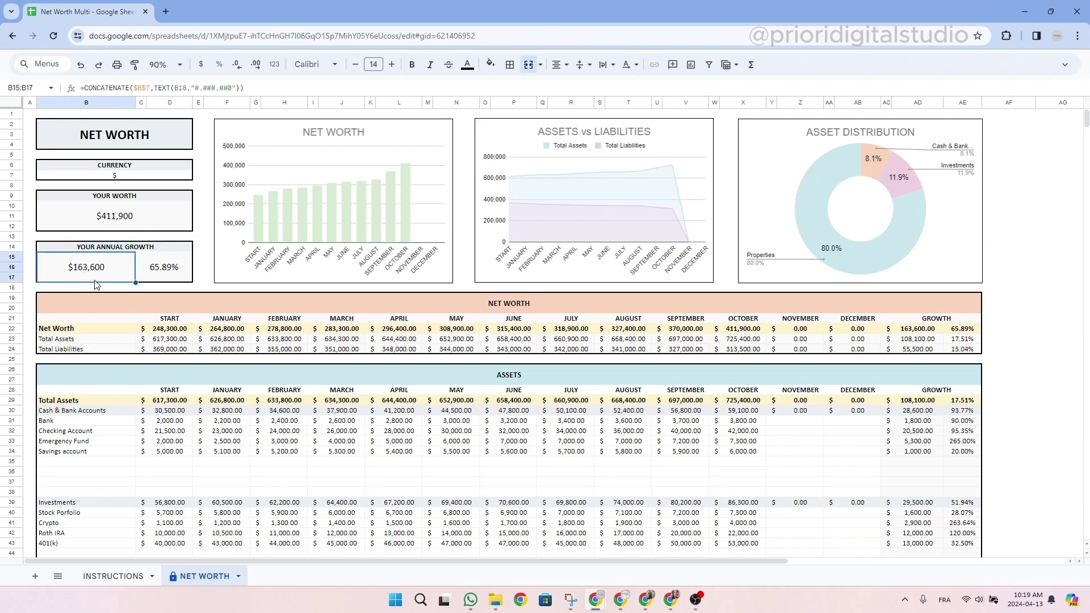
click(183, 278)
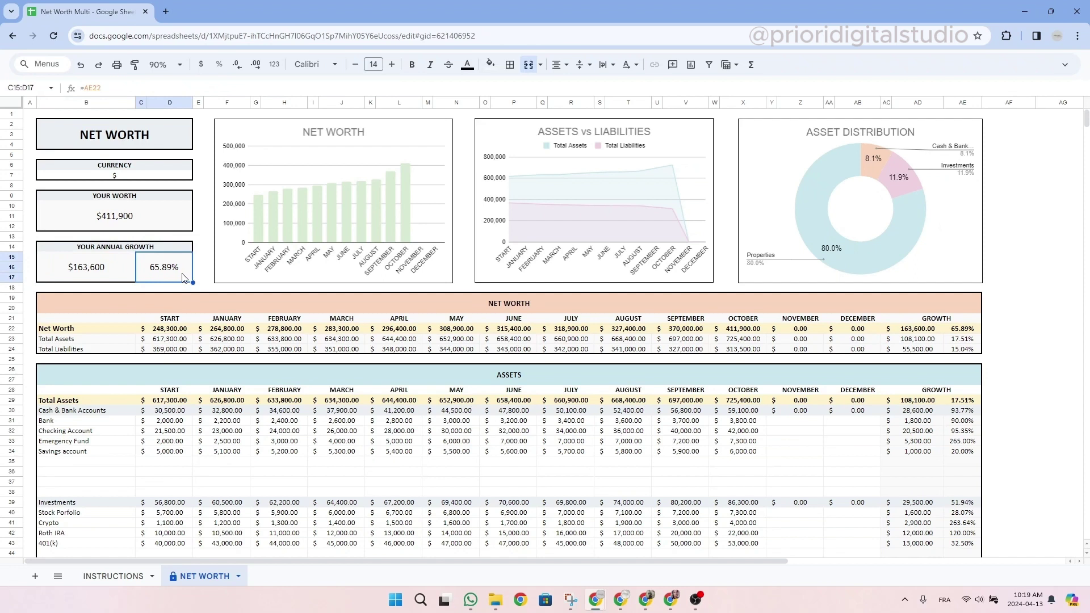
click(166, 144)
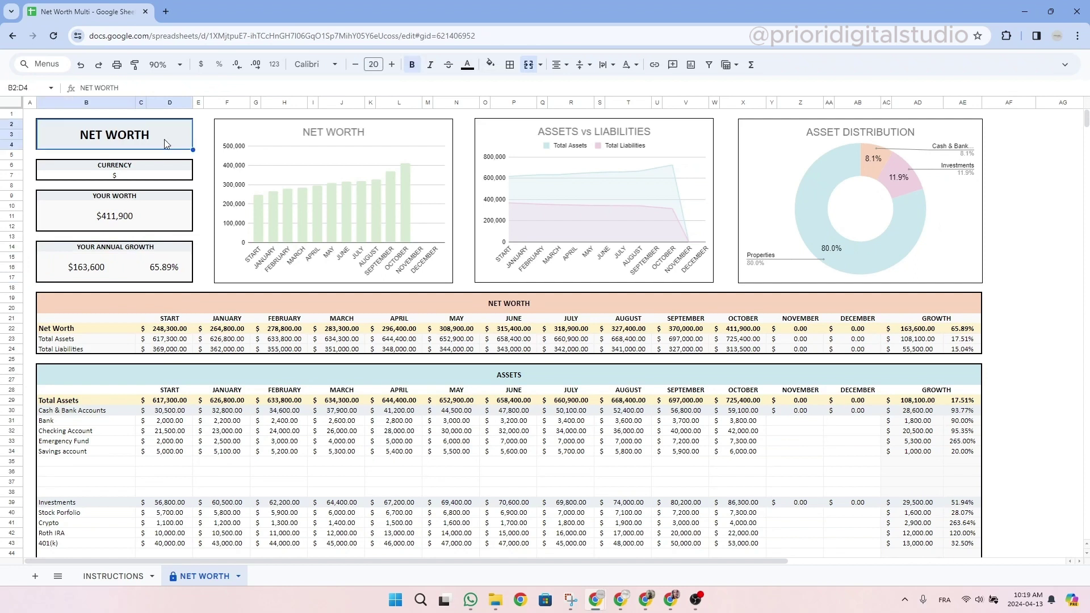